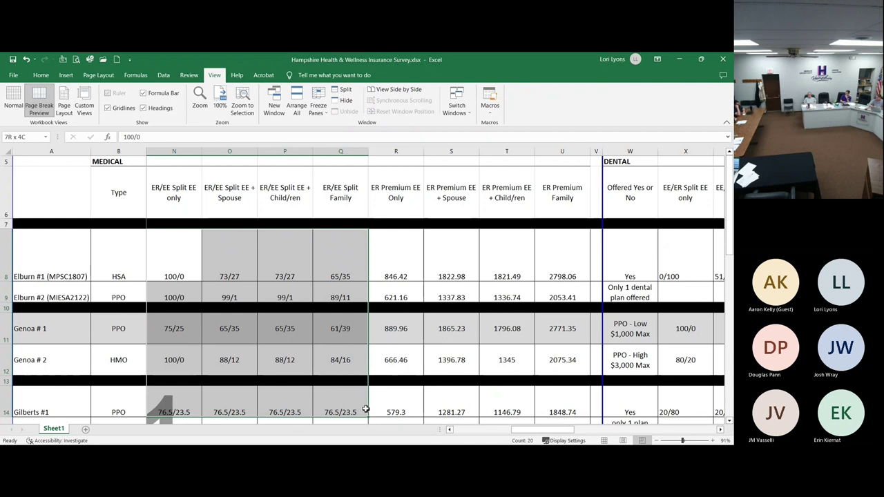
pyautogui.click(191, 246)
pyautogui.doubleClick(192, 245)
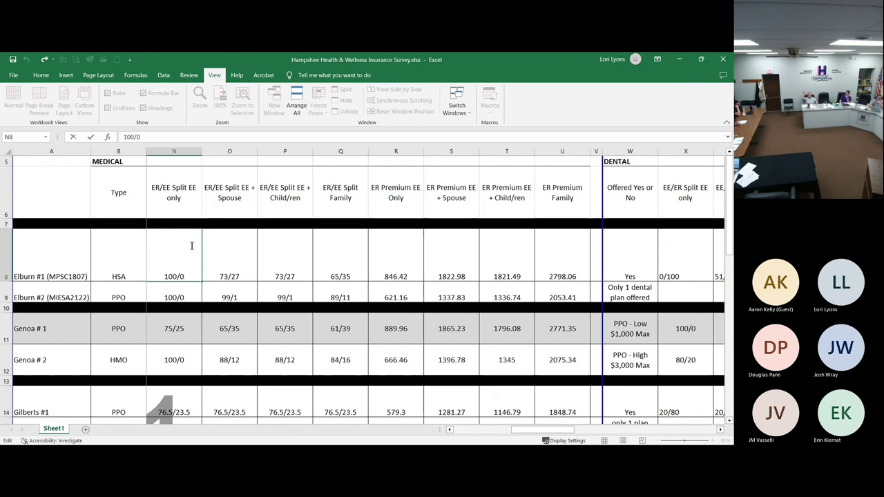
pyautogui.press('Escape')
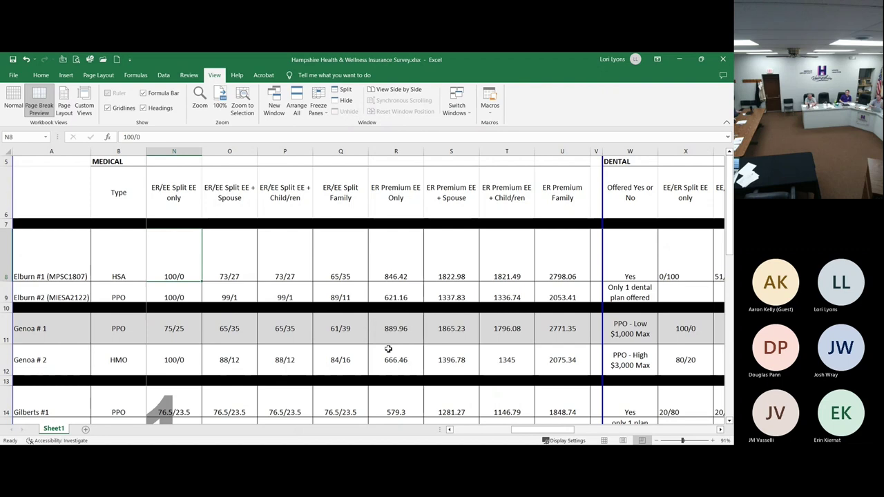
# Step: Examine the employee-only ER/EE split for each municipality's medical plans, from Elburn #1 down to the last Sugar Grove plan
pyautogui.press('Down')
pyautogui.press('Down')
pyautogui.press('Down')
pyautogui.press('Down')
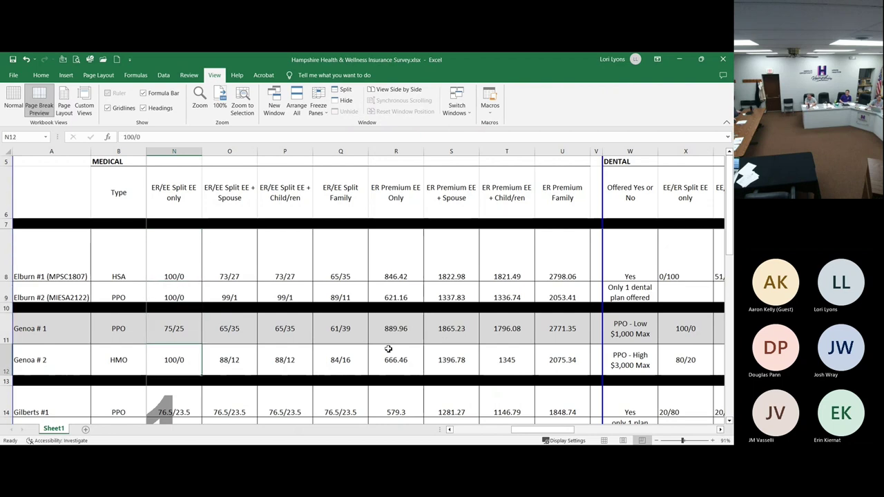
pyautogui.press('Down')
pyautogui.press('Down')
pyautogui.press('Down')
pyautogui.press('Down')
pyautogui.press('Down')
pyautogui.press('Down')
pyautogui.press('Down')
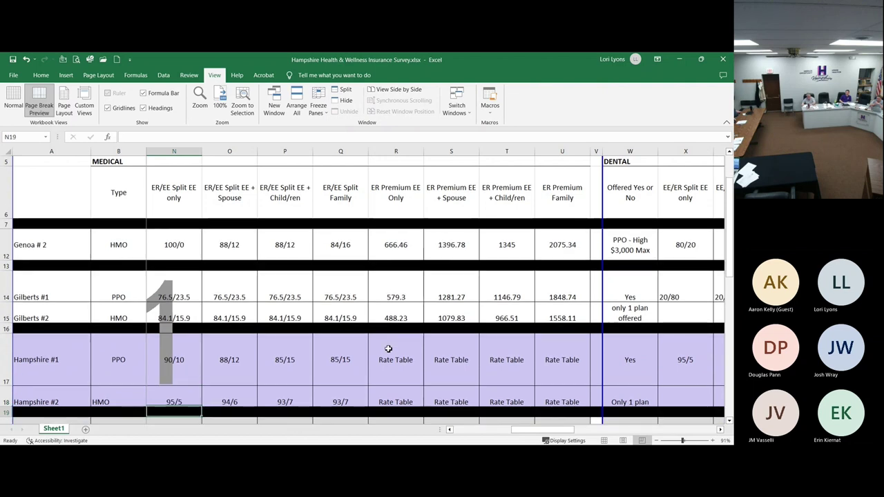
pyautogui.press('Down')
pyautogui.press('Down')
pyautogui.press('Down')
pyautogui.press('Down')
pyautogui.press('Down')
pyautogui.press('Down')
pyautogui.press('Down')
pyautogui.press('Down')
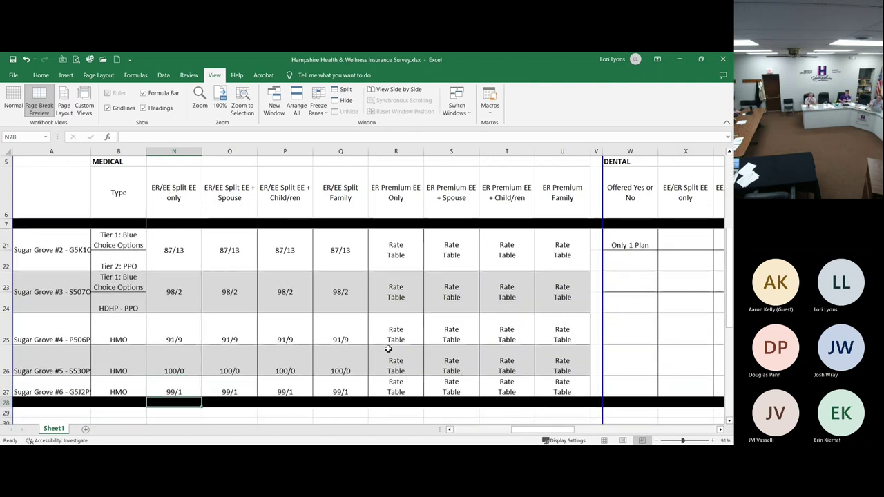
# Step: Review the employee-only ER/EE splits plan by plan from Sugar Grove #6 back up to Hampshire #1
pyautogui.press('Up')
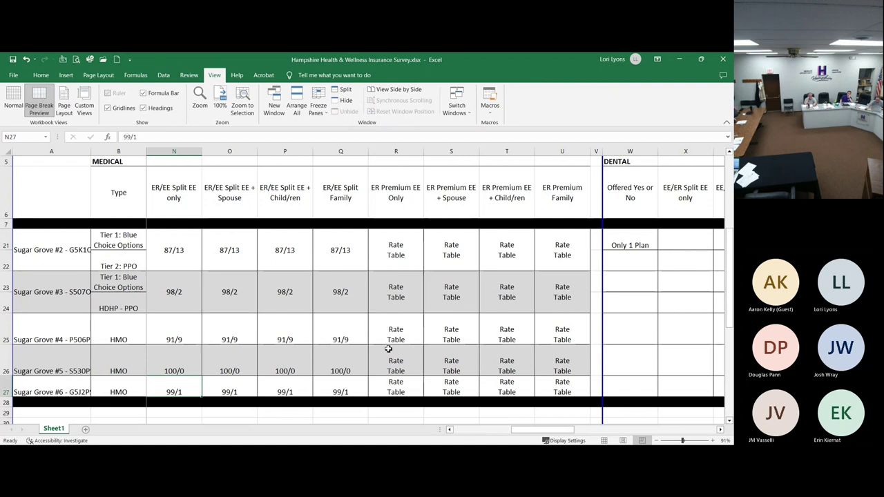
pyautogui.press('Up')
pyautogui.press('Up')
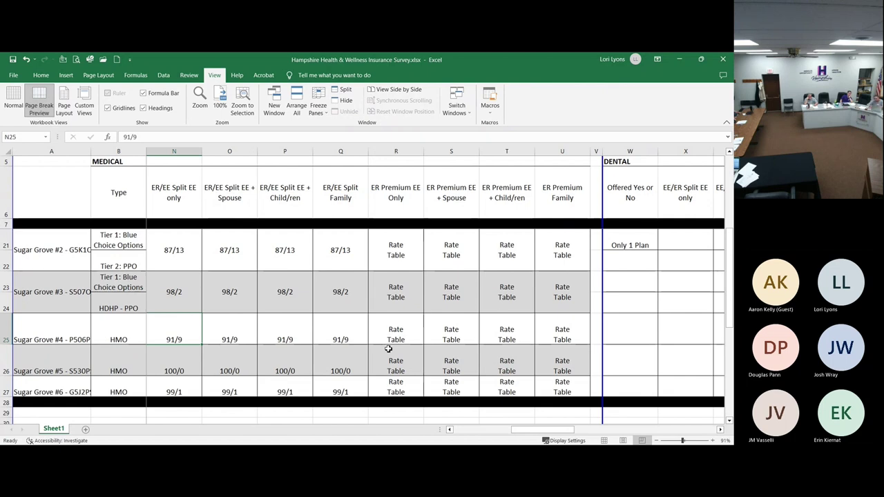
pyautogui.press('Up')
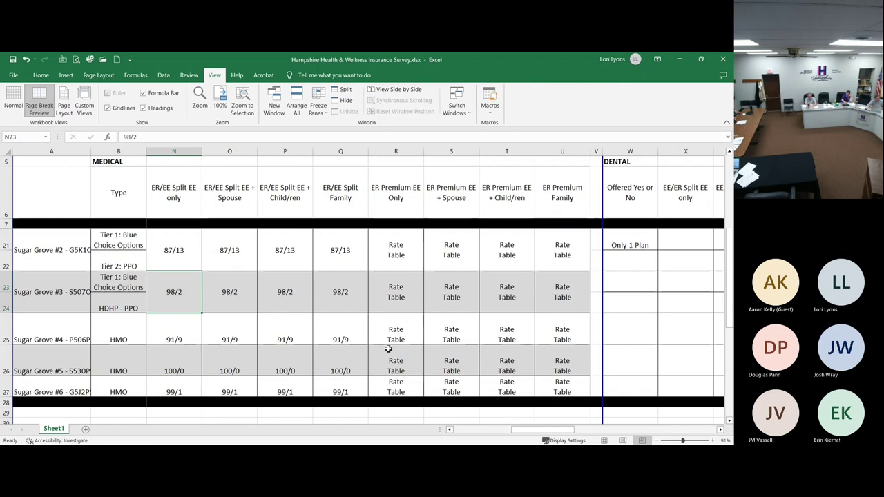
pyautogui.press('Up')
pyautogui.press('Up')
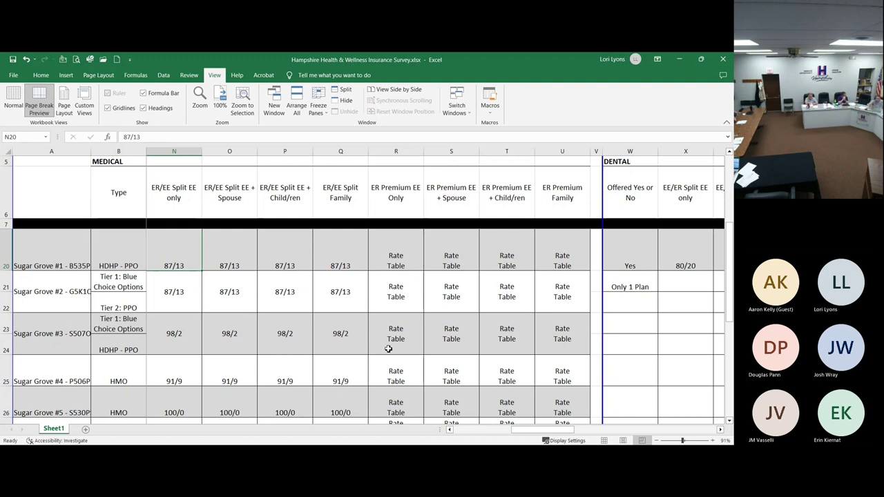
pyautogui.press('Up')
pyautogui.press('Up')
pyautogui.press('Up')
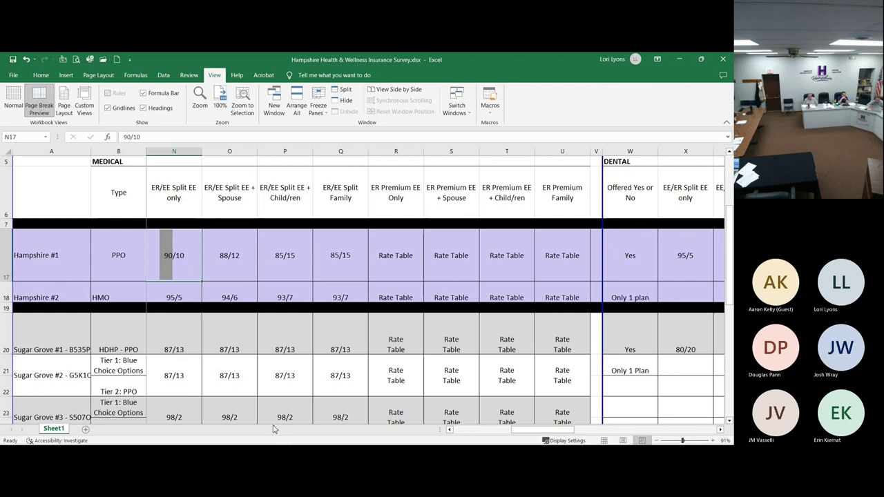
# Step: Switch the insurance survey worksheet from Page Break Preview to Normal view
pyautogui.click(298, 381)
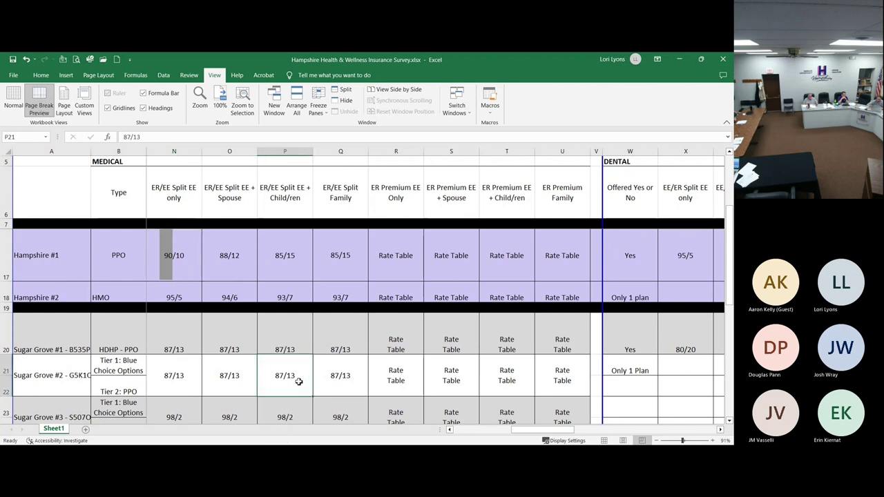
pyautogui.click(166, 269)
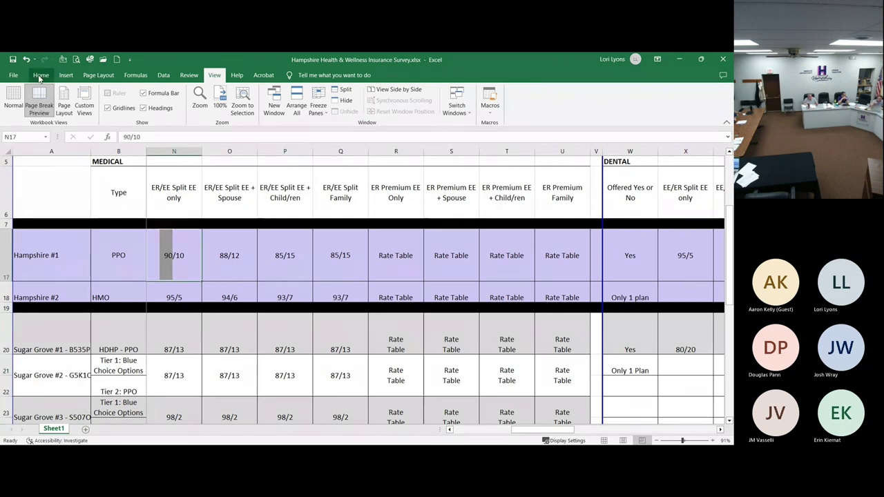
pyautogui.click(40, 74)
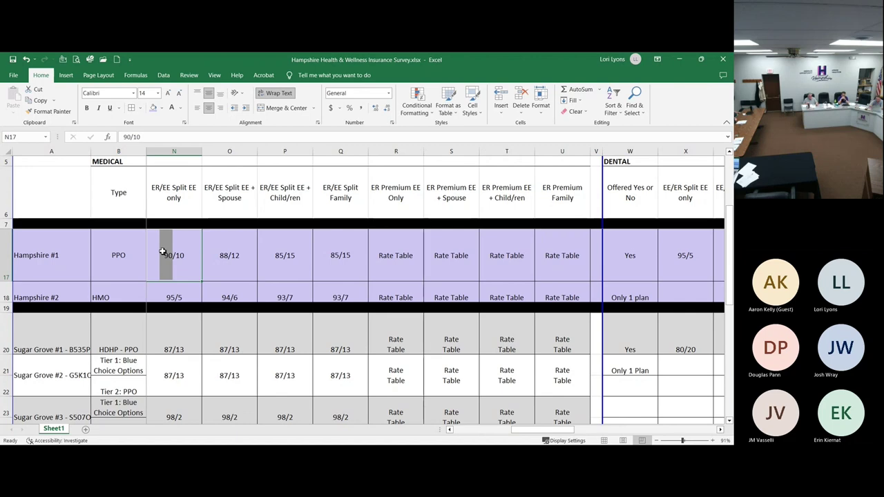
pyautogui.scroll(2, 162, 251)
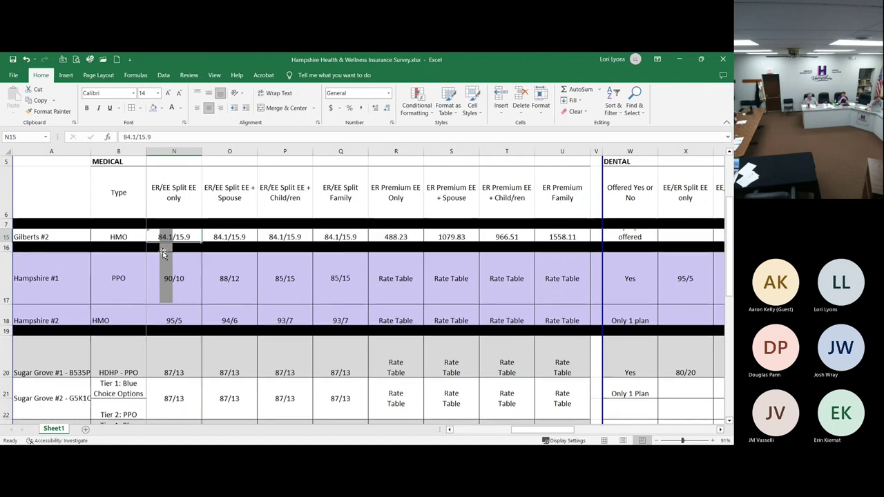
pyautogui.click(162, 251)
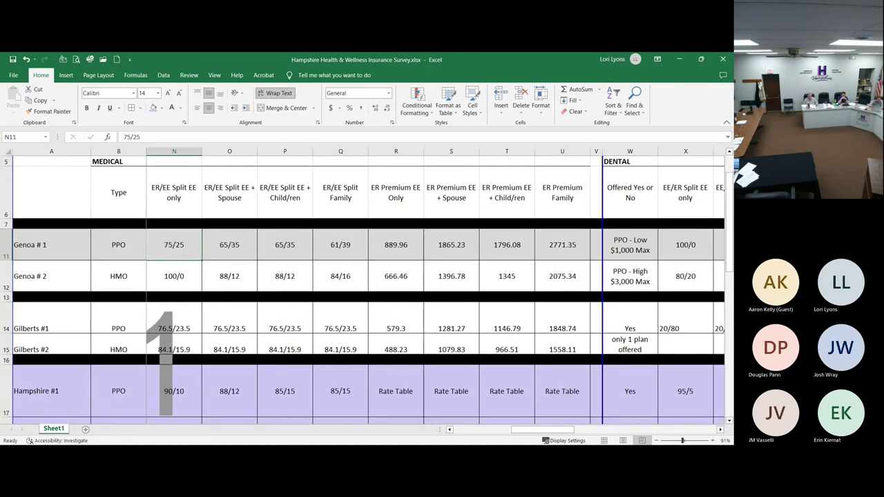
pyautogui.click(213, 75)
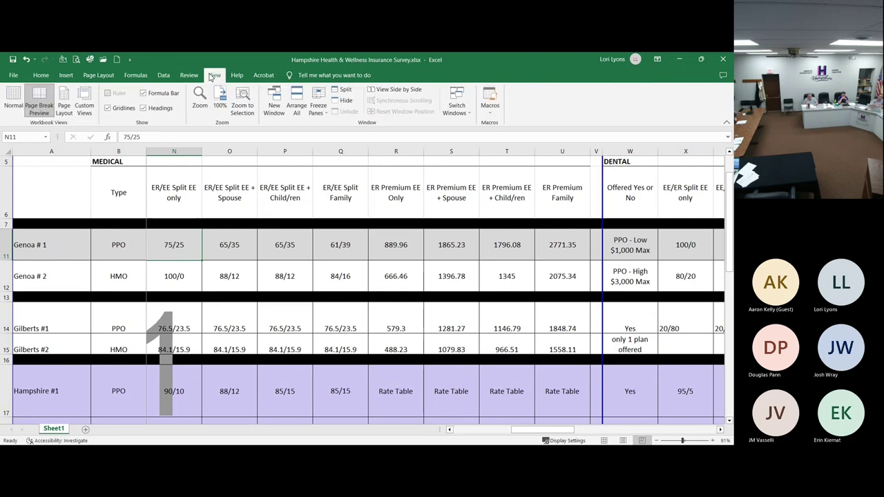
pyautogui.click(15, 96)
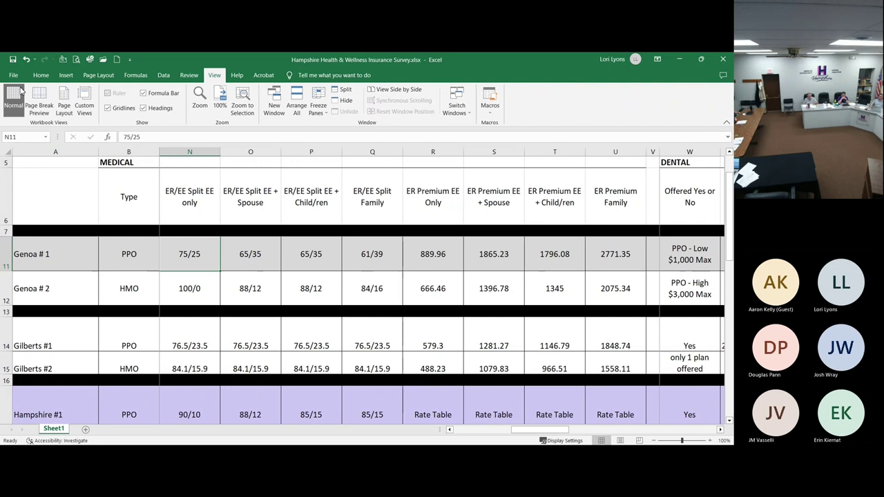
# Step: Compare the medical ER/EE splits of the Gilberts, Hampshire and first Sugar Grove plans, returning to the Hampshire #1 row
pyautogui.press('Down')
pyautogui.press('Down')
pyautogui.press('Down')
pyautogui.press('Down')
pyautogui.press('Down')
pyautogui.press('Down')
pyautogui.press('Down')
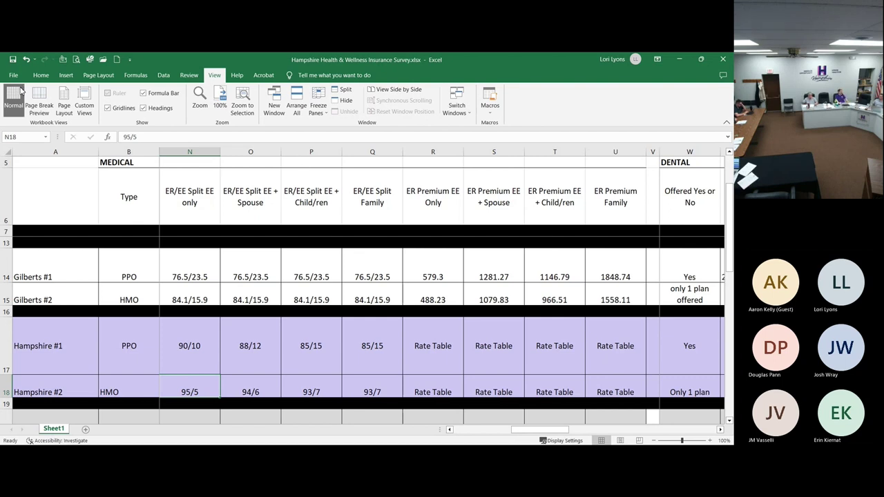
pyautogui.press('Down')
pyautogui.press('Down')
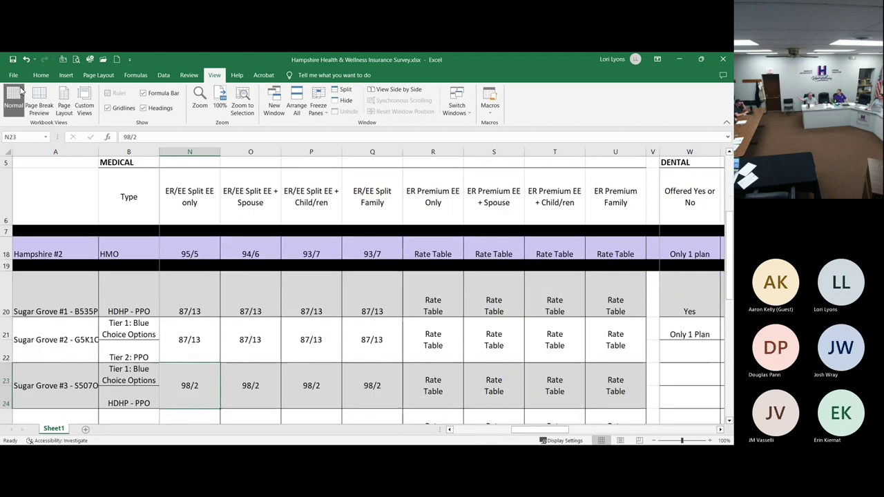
pyautogui.press('Up')
pyautogui.press('Up')
pyautogui.press('Up')
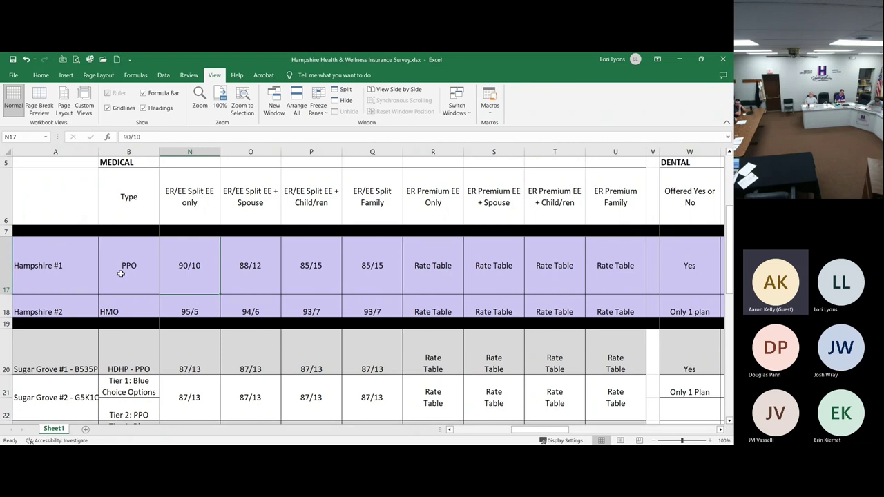
# Step: Center the HMO plan type horizontally in the Hampshire #2 row
pyautogui.click(119, 306)
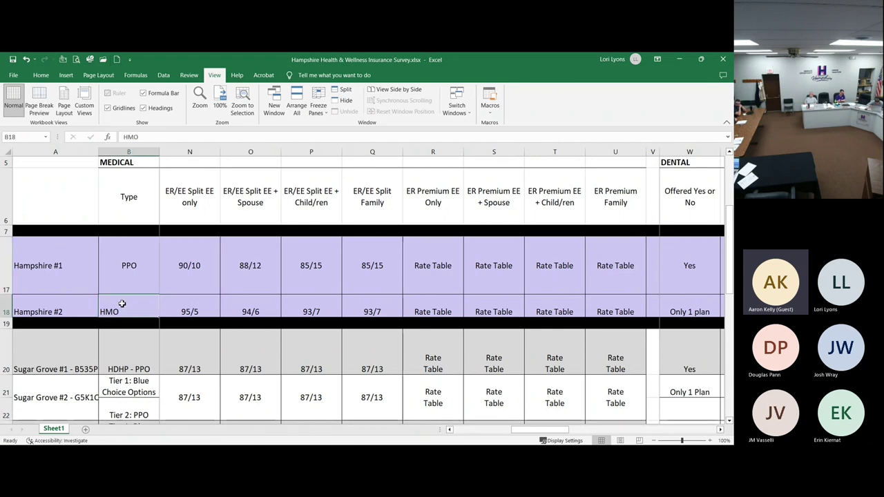
pyautogui.click(40, 75)
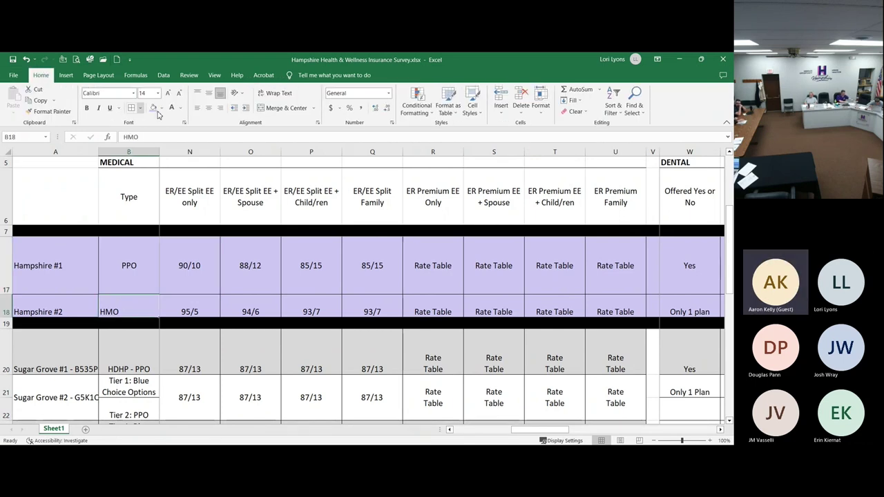
pyautogui.click(209, 110)
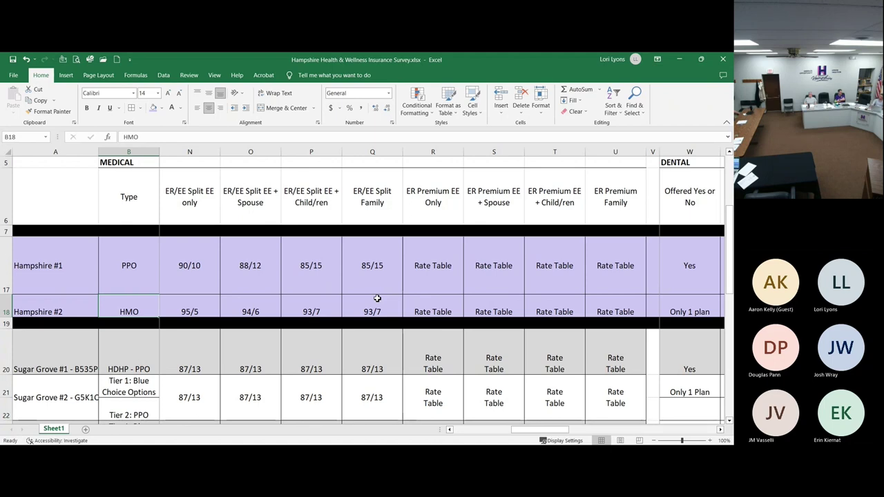
# Step: Examine the plan types and in/out-of-network benefits of the Sugar Grove plans, stopping at Sugar Grove #4
pyautogui.press('Down')
pyautogui.press('Down')
pyautogui.press('Down')
pyautogui.press('Down')
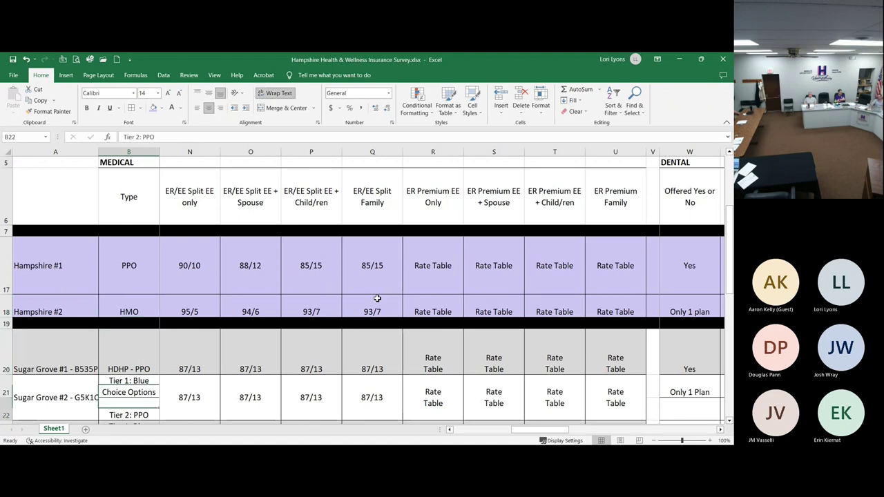
pyautogui.press('Down')
pyautogui.press('Down')
pyautogui.press('Down')
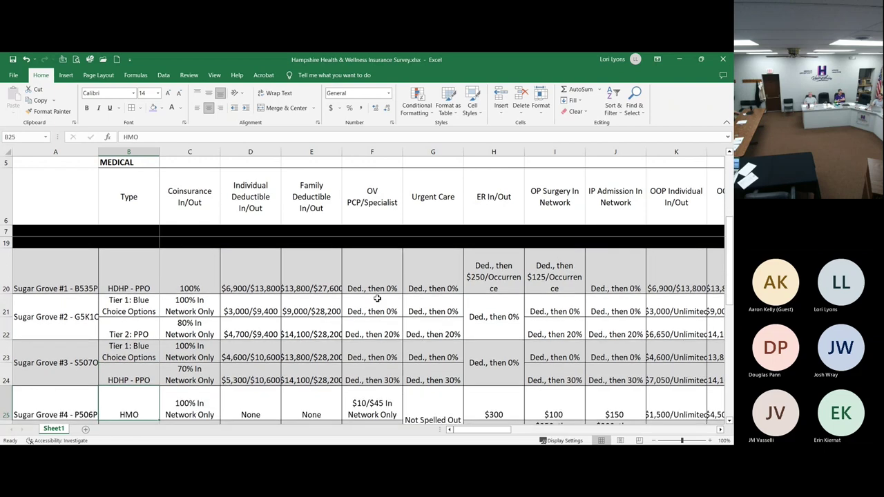
pyautogui.press('Down')
pyautogui.press('Up')
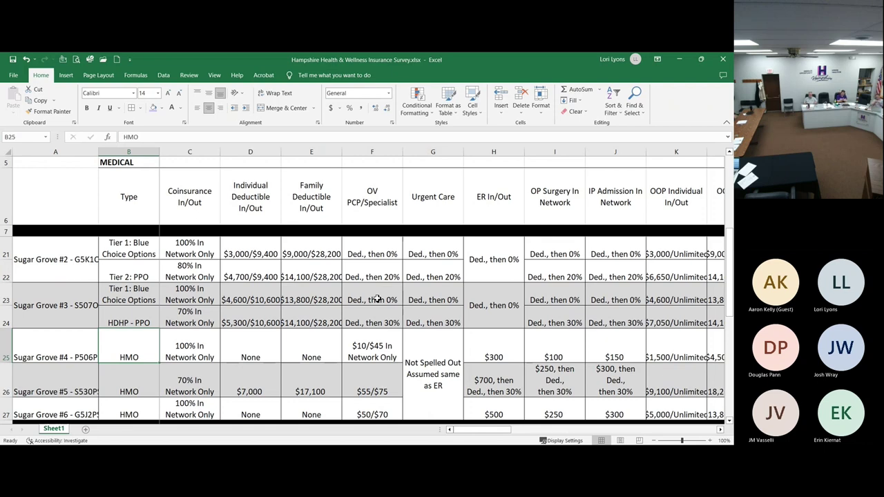
# Step: Read across the Sugar Grove #4 row from its plan type to the ER Premium Family column
pyautogui.press('Right')
pyautogui.press('Right')
pyautogui.press('Right')
pyautogui.press('Right')
pyautogui.press('Right')
pyautogui.press('Right')
pyautogui.press('Right')
pyautogui.press('Right')
pyautogui.press('Right')
pyautogui.press('Right')
pyautogui.press('Right')
pyautogui.press('Right')
pyautogui.press('Right')
pyautogui.press('Right')
pyautogui.press('Right')
pyautogui.press('Right')
pyautogui.press('Right')
pyautogui.press('Right')
pyautogui.press('Right')
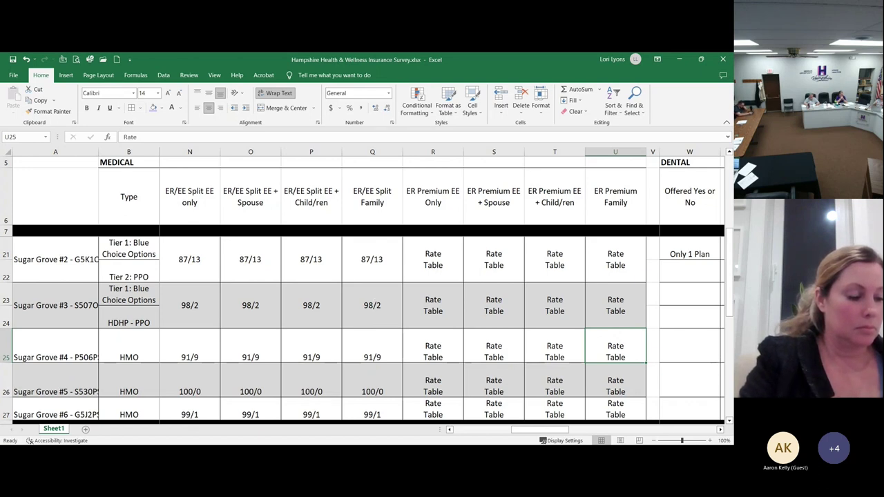
pyautogui.hotkey('alt', 'Tab')
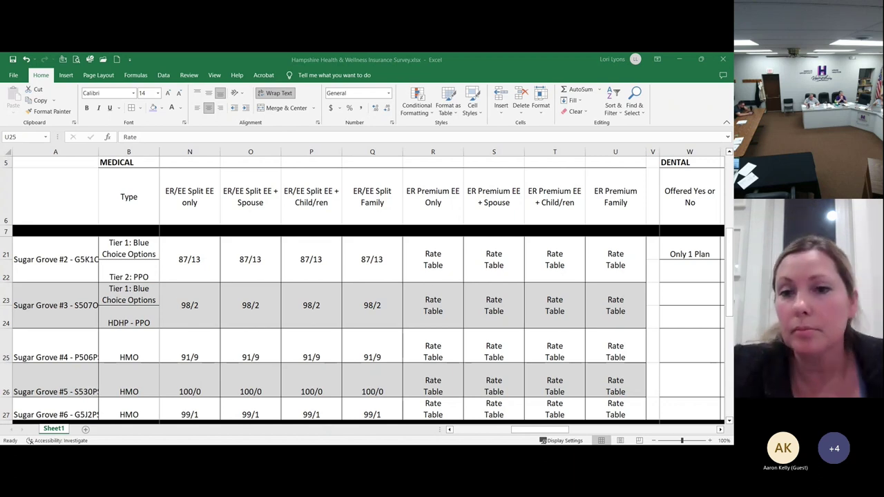
pyautogui.hotkey('alt', 'Tab')
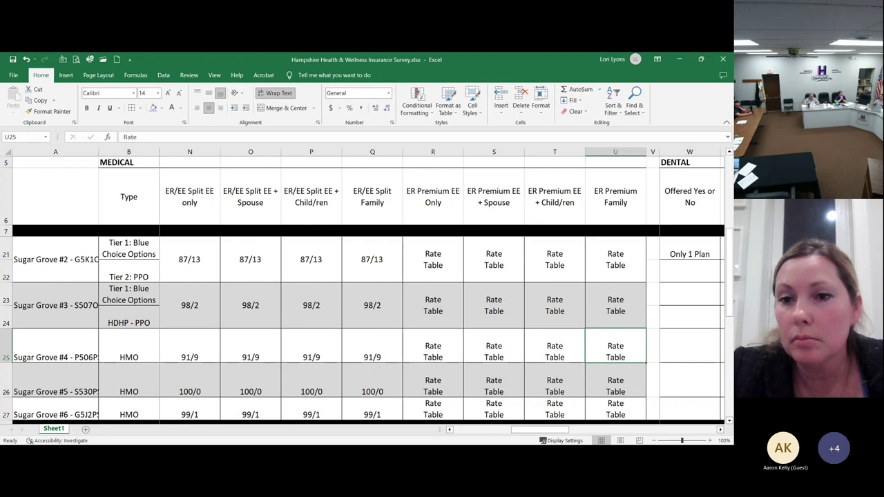
pyautogui.hotkey('alt', 'Tab')
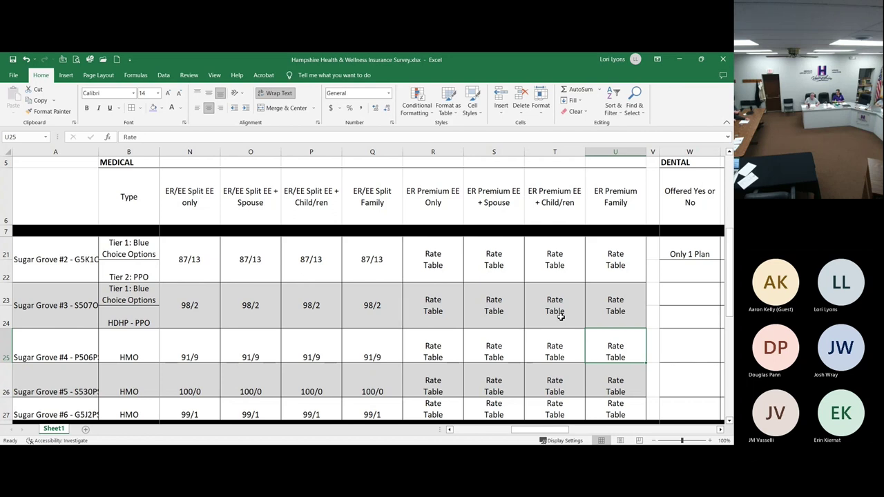
# Step: Review the ER Premium Family column from Sugar Grove #4 up past the Hampshire and Gilberts plans to the Genoa rows
pyautogui.press('Up')
pyautogui.press('Up')
pyautogui.press('Up')
pyautogui.press('Up')
pyautogui.press('Up')
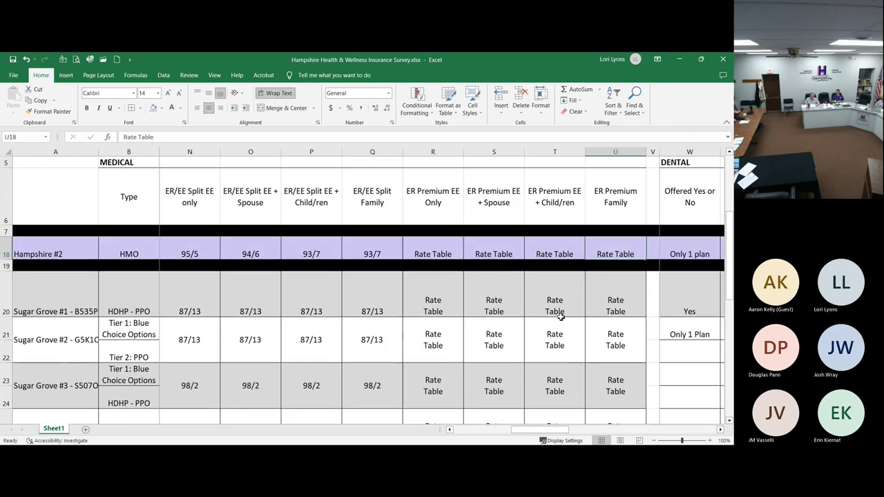
pyautogui.press('Up')
pyautogui.press('Up')
pyautogui.press('Up')
pyautogui.press('Up')
pyautogui.press('Up')
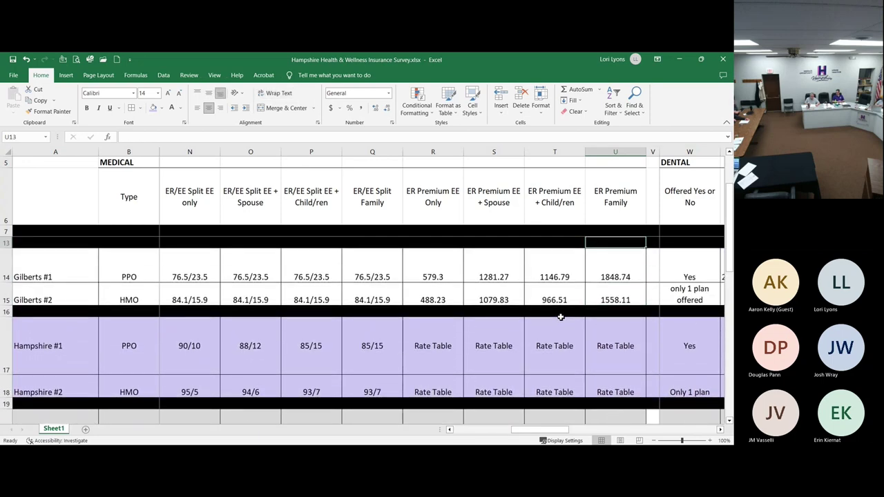
pyautogui.press('Up')
pyautogui.press('Up')
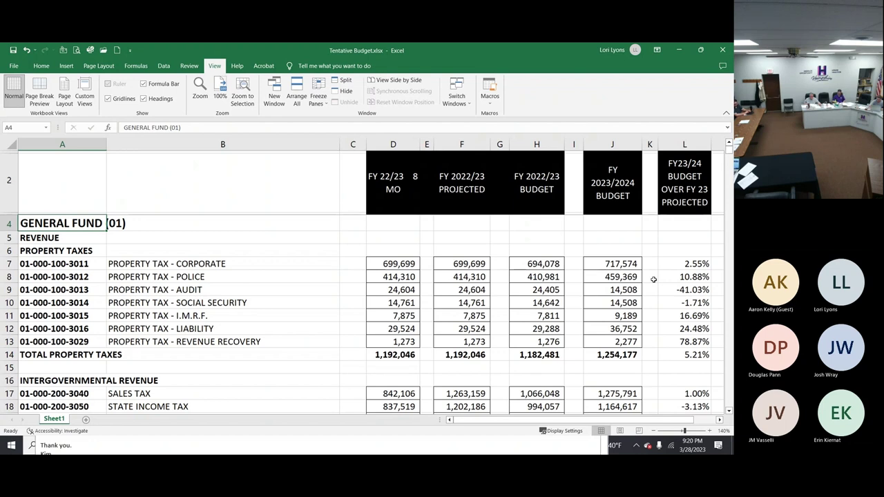
# Step: Examine the General Fund revenue lines in the Tentative Budget workbook, from property taxes through the intergovernmental telecom taxes
pyautogui.press('Down')
pyautogui.press('Down')
pyautogui.press('Down')
pyautogui.press('Down')
pyautogui.press('Down')
pyautogui.press('Down')
pyautogui.press('Down')
pyautogui.press('Down')
pyautogui.press('Down')
pyautogui.press('Down')
pyautogui.press('Down')
pyautogui.press('Down')
pyautogui.press('Down')
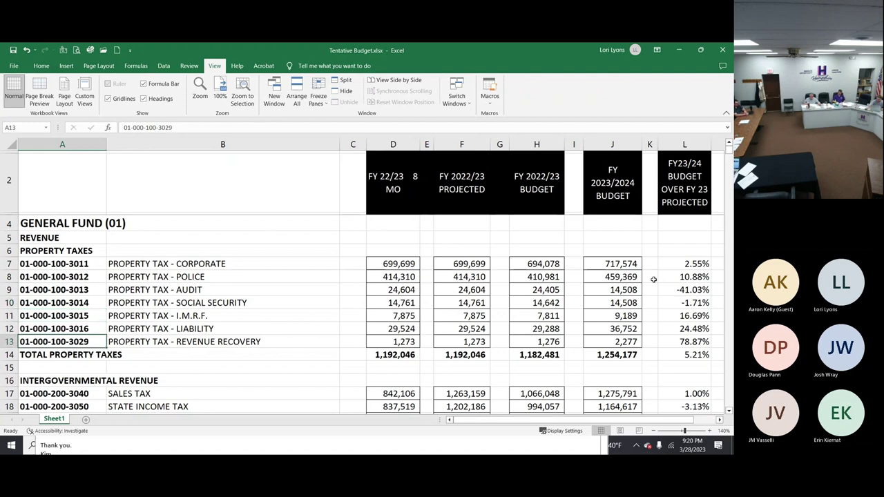
pyautogui.press('Down')
pyautogui.press('Down')
pyautogui.press('Down')
pyautogui.press('Down')
pyautogui.press('Down')
pyautogui.press('Down')
pyautogui.press('Down')
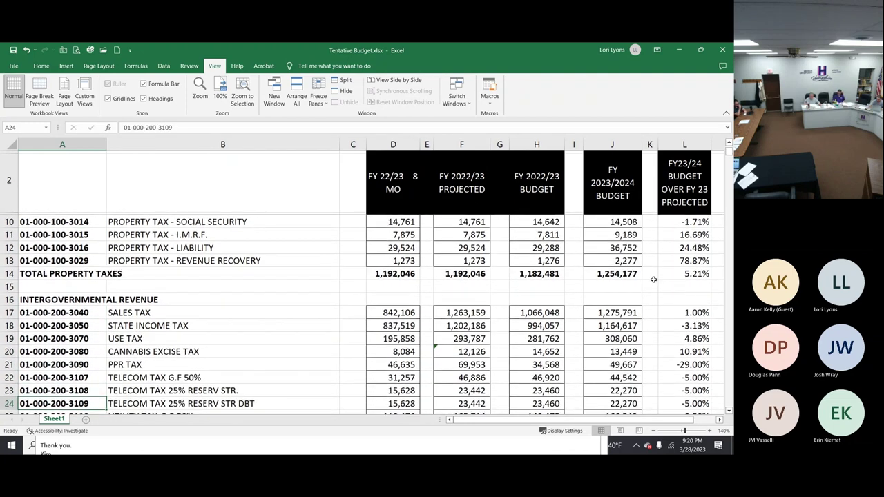
# Step: Examine the utility tax lines and the Total Intergovernmental Revenue row, continuing to the Reimburseable Revenue heading
pyautogui.press('Down')
pyautogui.press('Down')
pyautogui.press('Down')
pyautogui.press('Down')
pyautogui.press('Down')
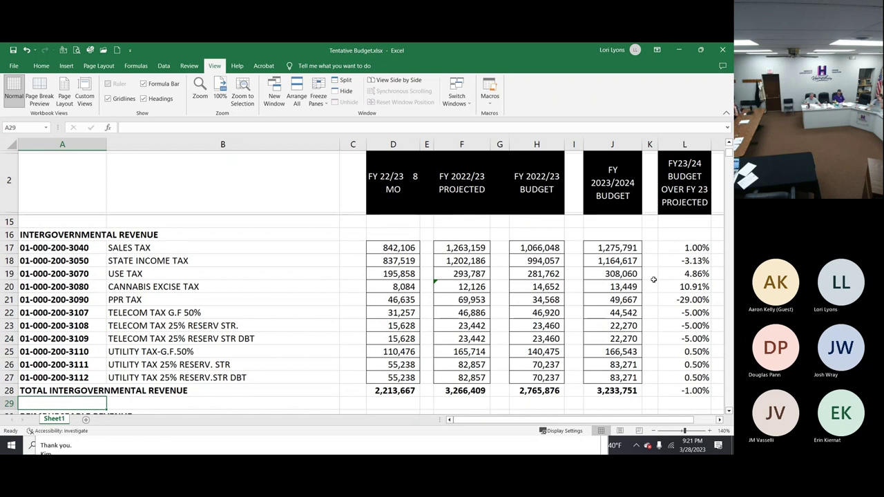
pyautogui.press('Down')
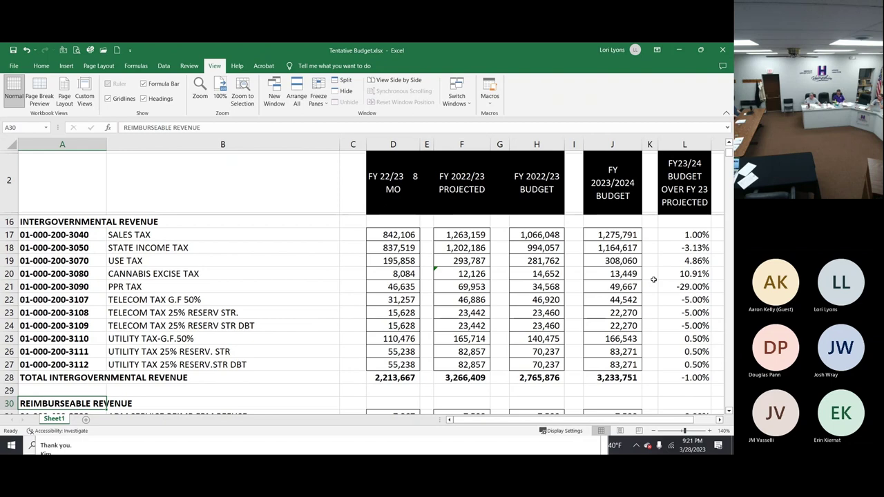
# Step: Review the Reimburseable Revenue lines through their total and on to Miscellaneous Contributions under Other Income
pyautogui.press('Down')
pyautogui.press('Down')
pyautogui.press('Down')
pyautogui.press('Down')
pyautogui.press('Down')
pyautogui.press('Down')
pyautogui.press('Down')
pyautogui.press('Down')
pyautogui.press('Down')
pyautogui.press('Down')
pyautogui.press('Down')
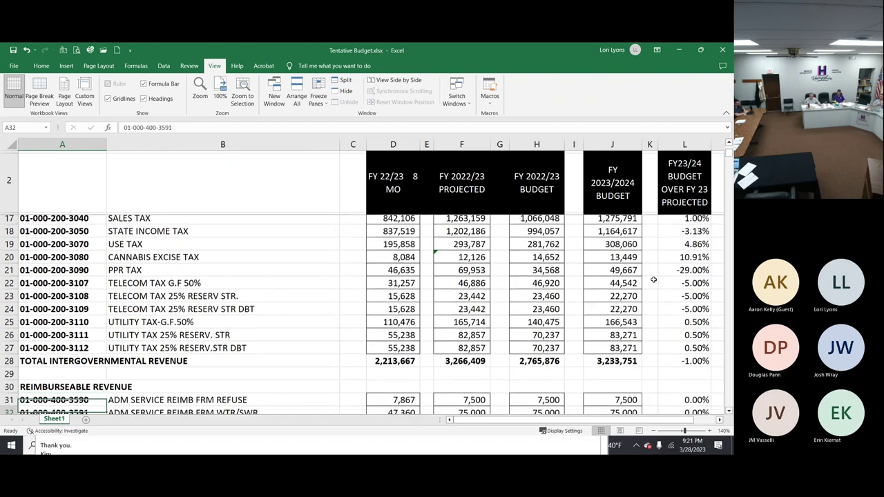
pyautogui.press('Down')
pyautogui.press('Down')
pyautogui.press('Down')
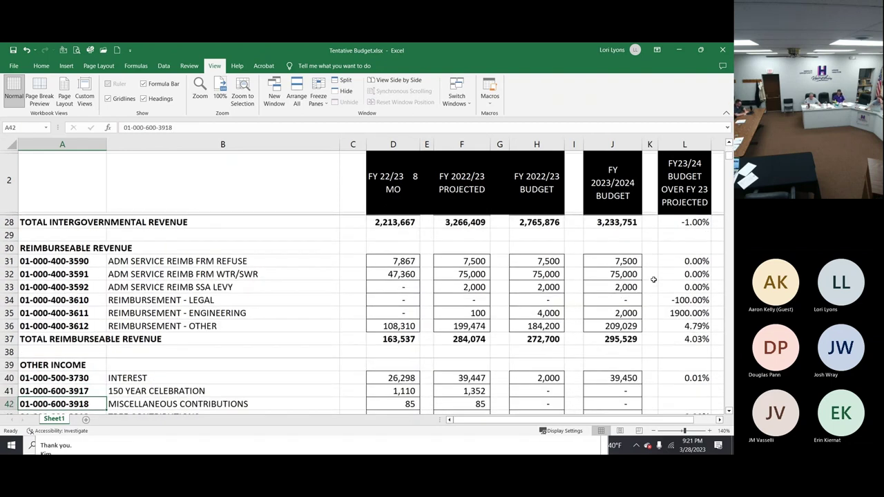
# Step: Examine the Other Income lines from Tree Contributions through Transfer - Motor Fuel Tax
pyautogui.press('Down')
pyautogui.press('Down')
pyautogui.press('Down')
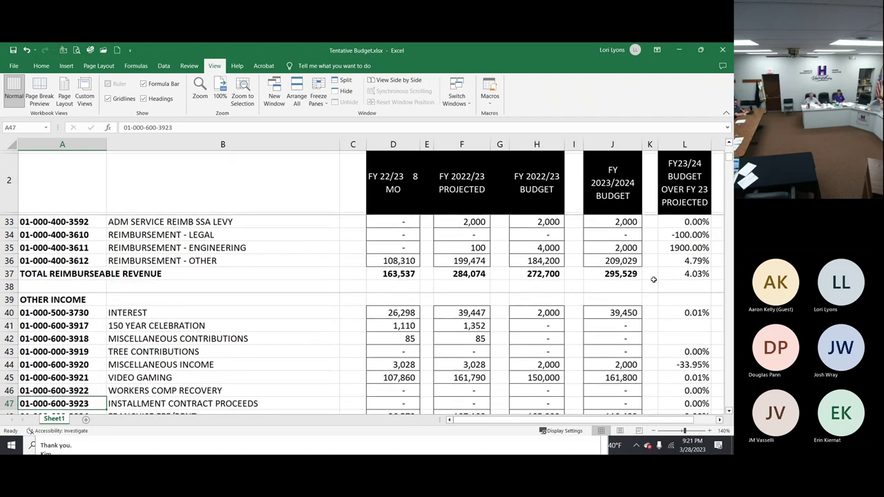
pyautogui.press('Down')
pyautogui.press('Down')
pyautogui.press('Down')
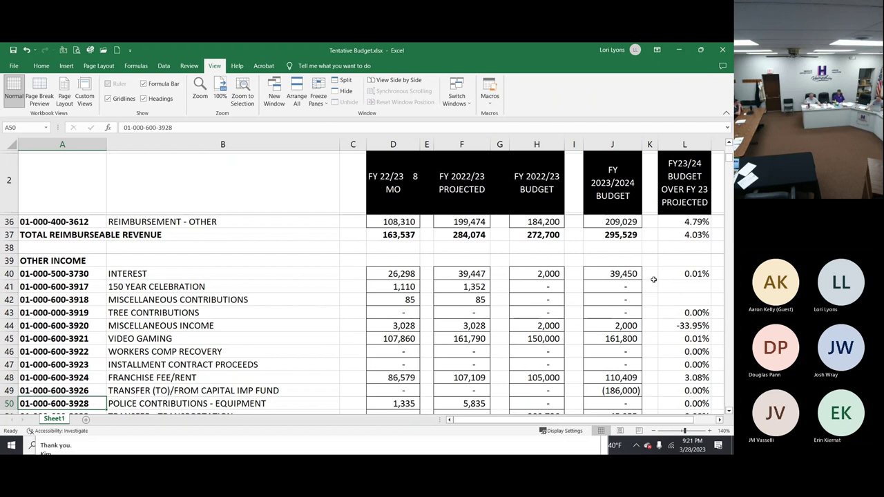
pyautogui.press('Down')
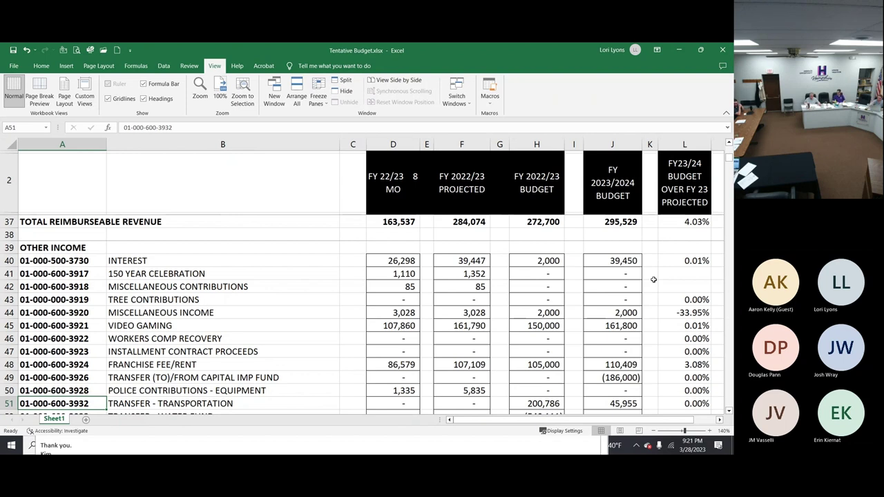
pyautogui.press('Down')
pyautogui.press('Down')
pyautogui.press('Down')
pyautogui.press('Down')
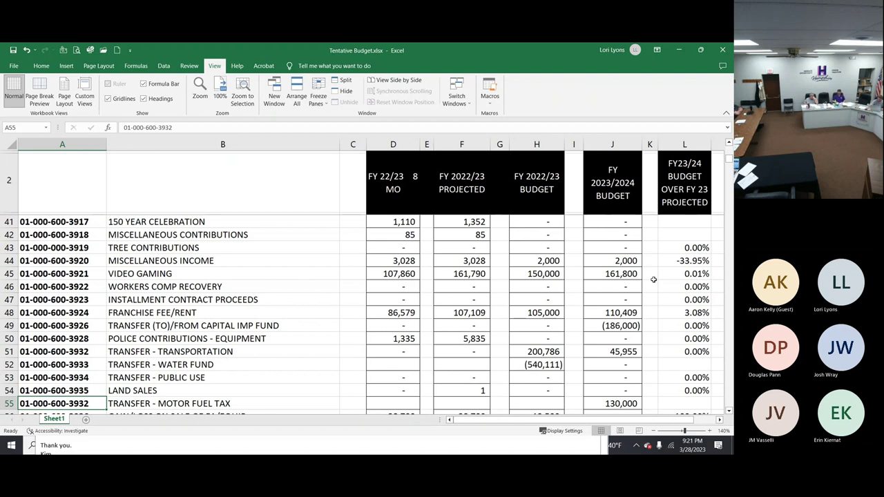
# Step: Examine the remaining Other Income lines, from Gain/Loss on Sale through the grants to Total Other Income
pyautogui.press('Down')
pyautogui.press('Down')
pyautogui.press('Down')
pyautogui.press('Down')
pyautogui.press('Down')
pyautogui.press('Down')
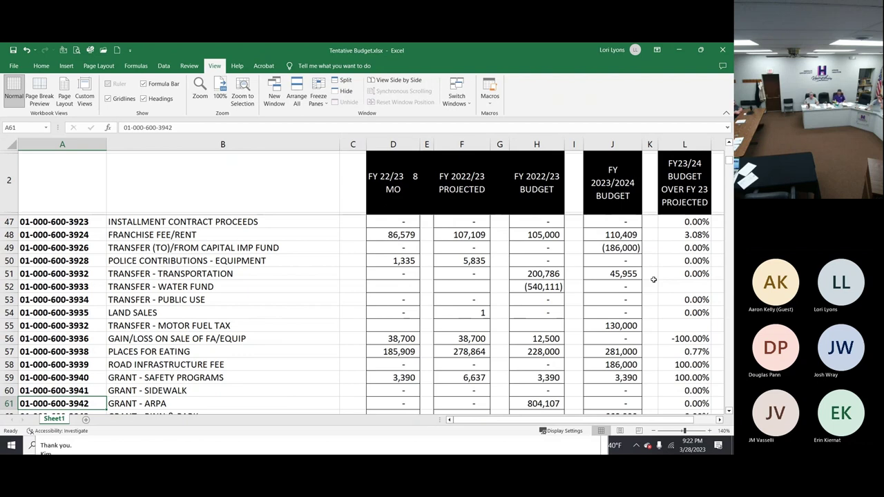
pyautogui.press('Down')
pyautogui.press('Down')
pyautogui.press('Down')
pyautogui.press('Down')
pyautogui.press('Down')
pyautogui.press('Down')
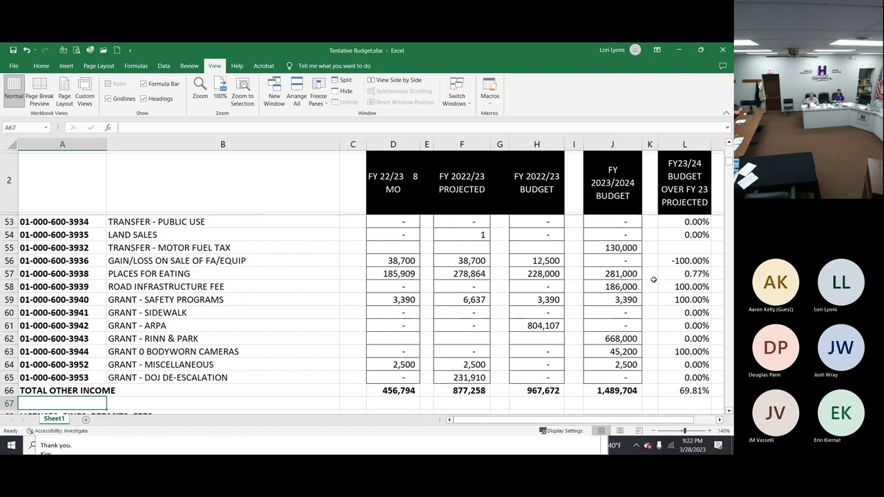
# Step: Examine the Licenses, Fines, Permits, Fees lines from Liquor Licenses through to Total General Fund Revenue
pyautogui.press('Down')
pyautogui.press('Down')
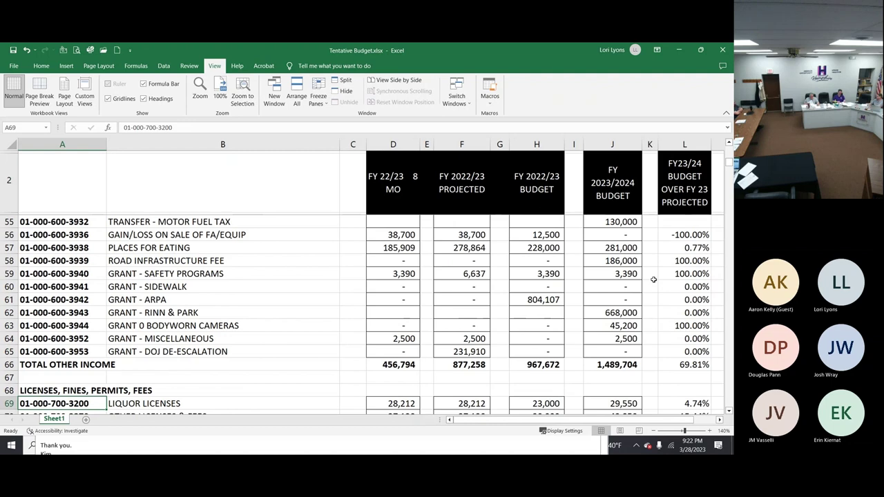
pyautogui.press('Down')
pyautogui.press('Down')
pyautogui.press('Down')
pyautogui.press('Up')
pyautogui.press('Up')
pyautogui.press('Up')
pyautogui.press('Up')
pyautogui.press('Down')
pyautogui.press('Down')
pyautogui.press('Down')
pyautogui.press('Down')
pyautogui.press('Down')
pyautogui.press('Down')
pyautogui.press('Down')
pyautogui.press('Down')
pyautogui.press('Down')
pyautogui.press('Down')
pyautogui.press('Down')
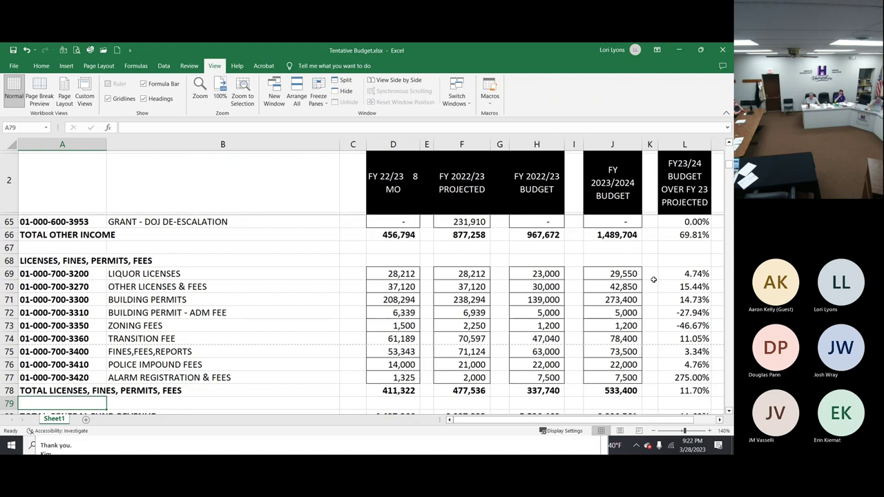
pyautogui.press('Down')
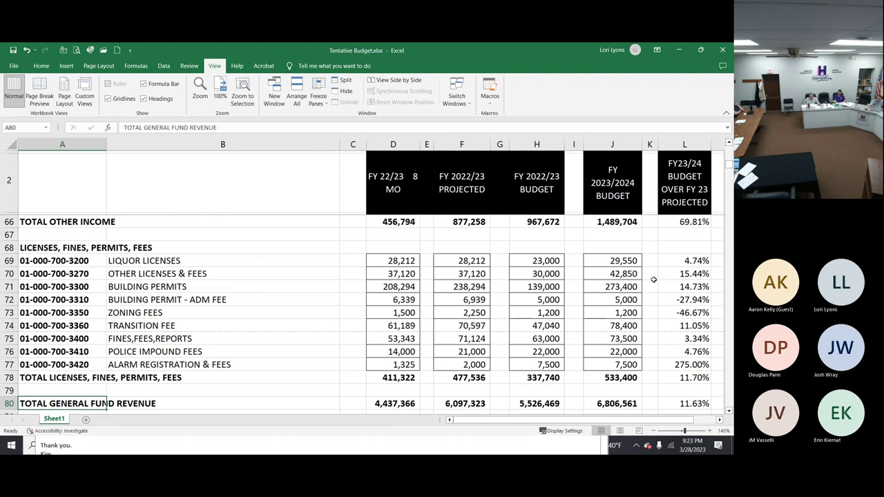
# Step: Look at the first Wages & Benefits salary lines of the General Fund Administration section
pyautogui.press('Down')
pyautogui.press('Down')
pyautogui.press('Down')
pyautogui.press('Down')
pyautogui.press('Down')
pyautogui.press('Down')
pyautogui.press('Down')
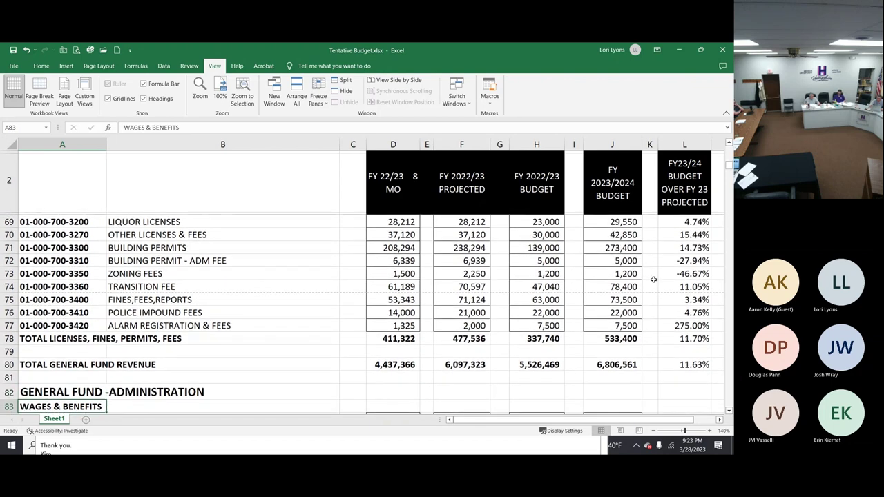
pyautogui.press('Up')
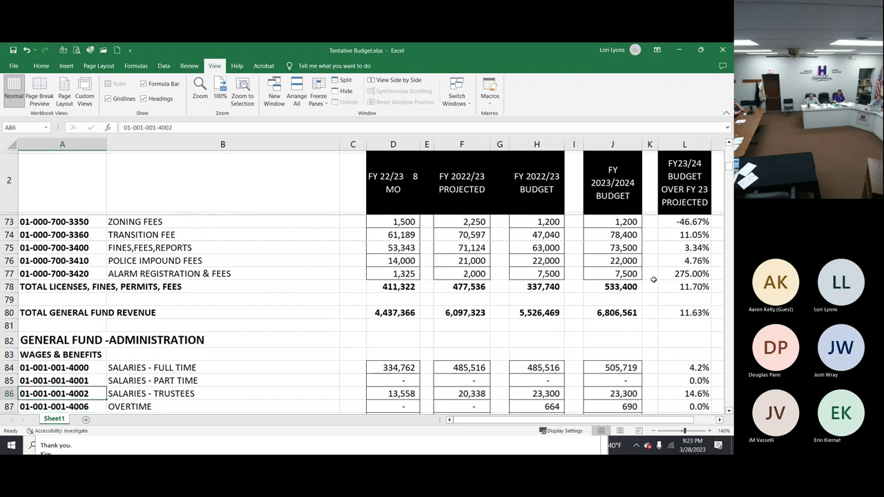
# Step: Return to the Other Income transfer lines and select the FY 2023/2024 budget cell for Transfer - Motor Fuel Tax
pyautogui.press('Up')
pyautogui.press('Up')
pyautogui.press('Up')
pyautogui.press('Up')
pyautogui.press('Up')
pyautogui.press('Up')
pyautogui.press('Up')
pyautogui.press('Up')
pyautogui.press('Up')
pyautogui.press('Up')
pyautogui.press('Up')
pyautogui.press('Up')
pyautogui.press('Up')
pyautogui.press('Up')
pyautogui.press('Up')
pyautogui.press('Up')
pyautogui.press('Up')
pyautogui.press('Up')
pyautogui.press('Up')
pyautogui.press('Up')
pyautogui.press('Up')
pyautogui.press('Up')
pyautogui.press('Up')
pyautogui.press('Up')
pyautogui.press('Up')
pyautogui.press('Up')
pyautogui.press('Up')
pyautogui.press('Up')
pyautogui.press('Up')
pyautogui.press('Up')
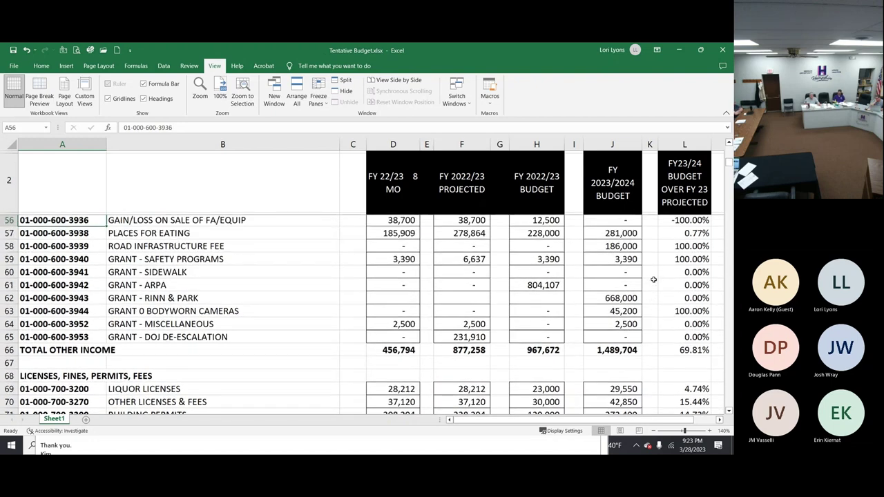
pyautogui.press('Up')
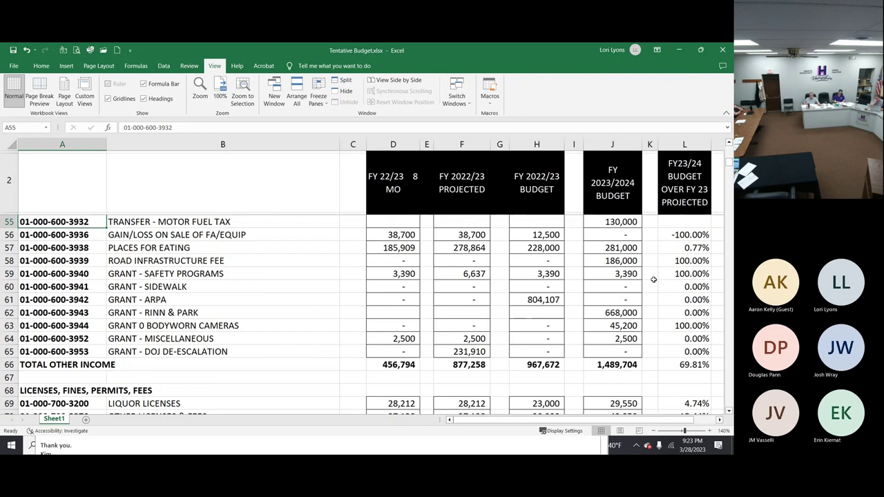
pyautogui.press('Up')
pyautogui.press('Up')
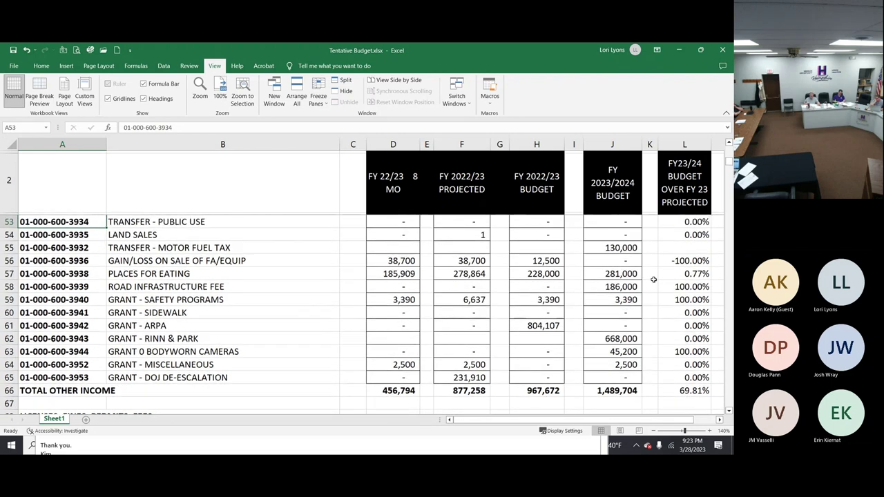
pyautogui.press('Up')
pyautogui.press('Up')
pyautogui.press('Up')
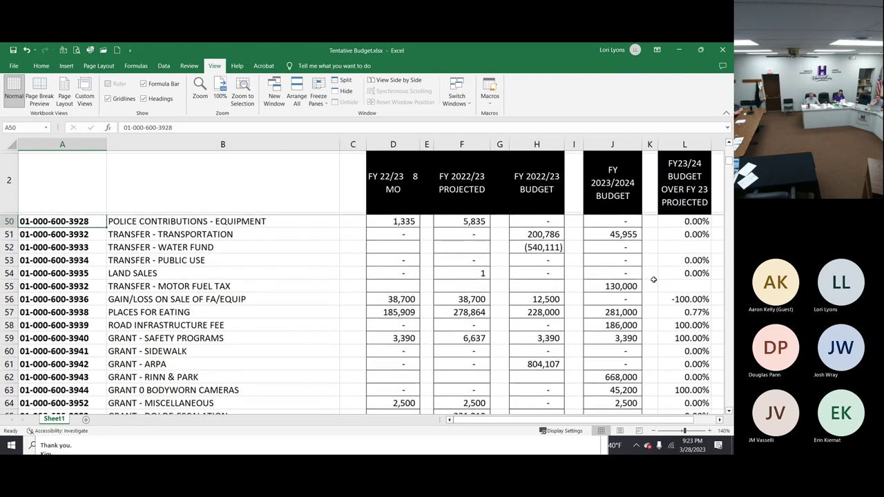
pyautogui.press('Down')
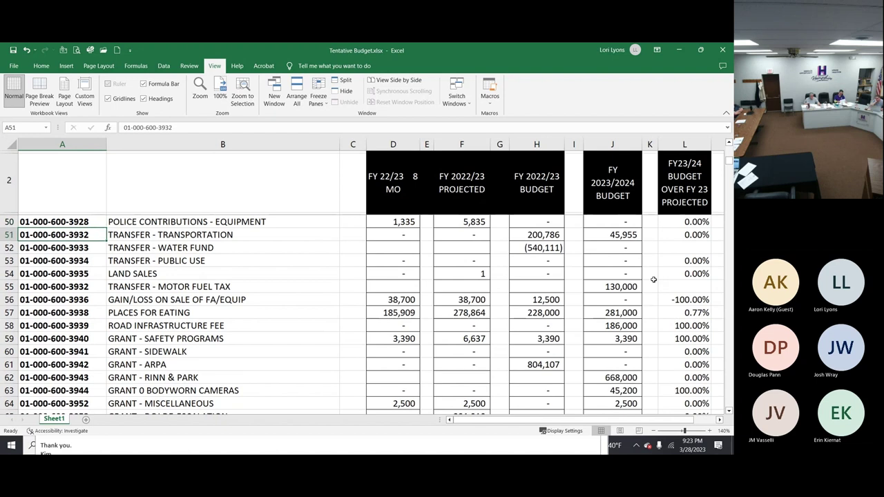
pyautogui.click(623, 287)
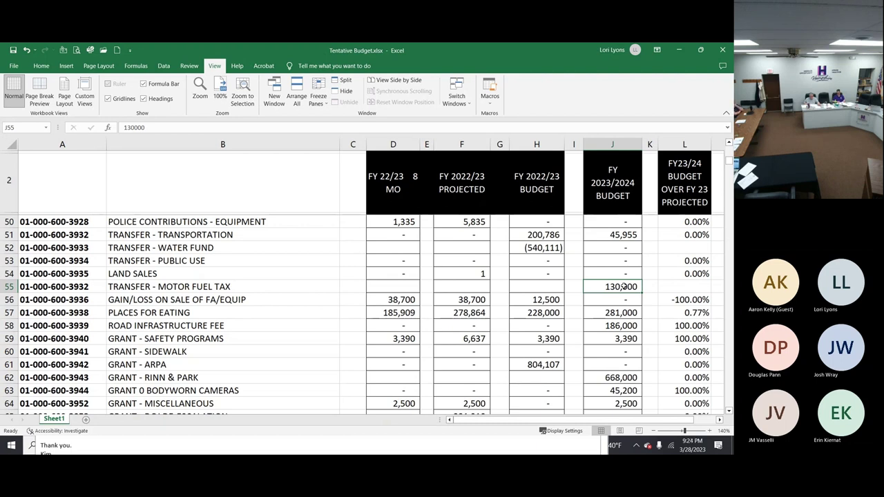
# Step: Review the FY 2023/2024 Budget column from Motor Fuel Tax to the licenses and fees total, stopping at Alarm Registration & Fees
pyautogui.press('Down')
pyautogui.press('Down')
pyautogui.press('Down')
pyautogui.press('Down')
pyautogui.press('Down')
pyautogui.press('Down')
pyautogui.press('Down')
pyautogui.press('Down')
pyautogui.press('Down')
pyautogui.press('Down')
pyautogui.press('Down')
pyautogui.press('Down')
pyautogui.press('Down')
pyautogui.press('Down')
pyautogui.press('Down')
pyautogui.press('Down')
pyautogui.press('Down')
pyautogui.press('Down')
pyautogui.press('Down')
pyautogui.press('Down')
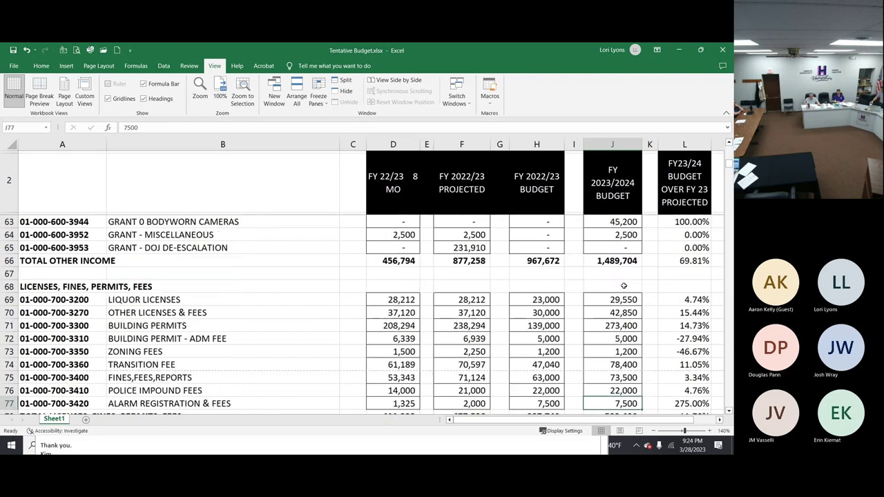
pyautogui.press('Down')
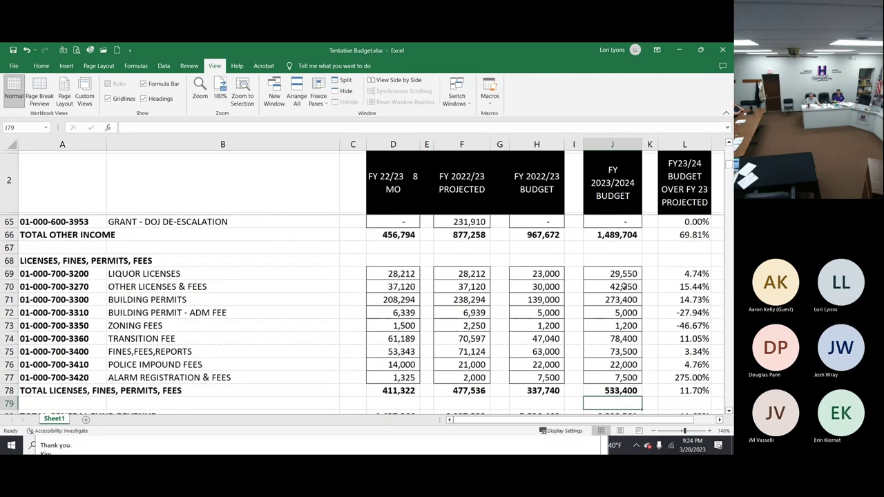
pyautogui.press('Up')
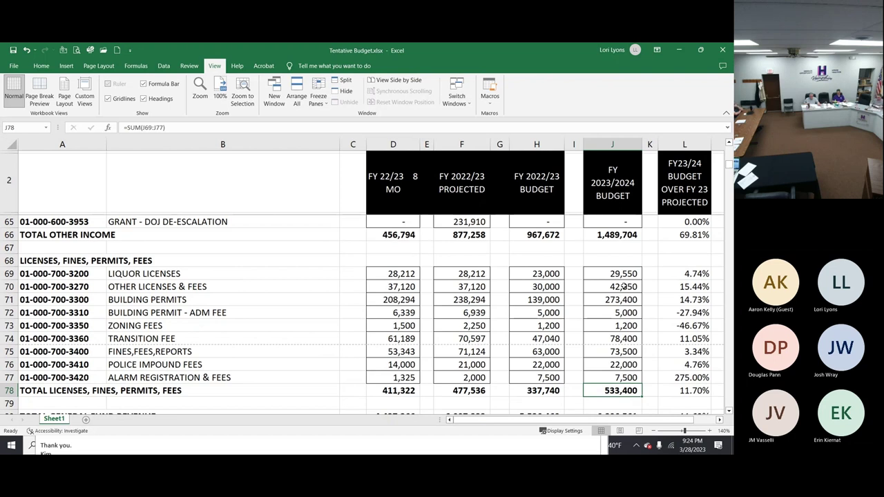
pyautogui.press('Up')
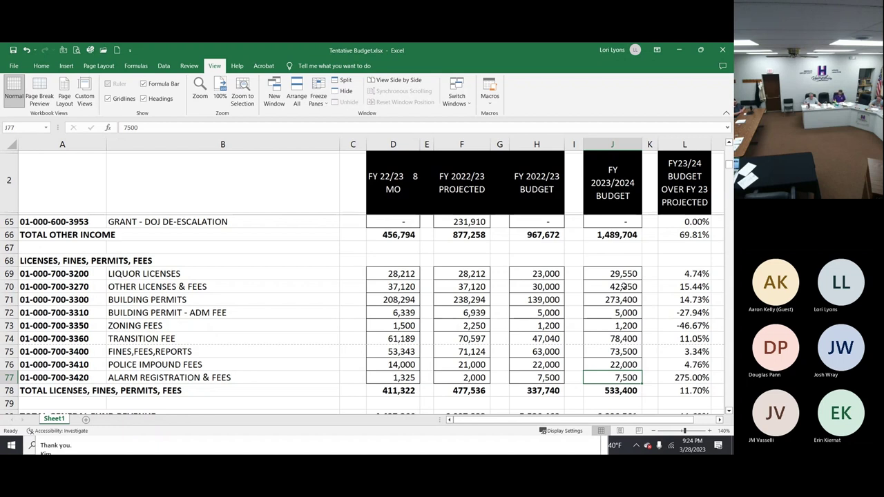
# Step: Examine the Administration Wages & Benefits lines in the FY 2023/2024 Budget column through Total Wages & Benefits
pyautogui.press('Down')
pyautogui.press('Down')
pyautogui.press('Down')
pyautogui.press('Down')
pyautogui.press('Down')
pyautogui.press('Down')
pyautogui.press('Down')
pyautogui.press('Down')
pyautogui.press('Down')
pyautogui.press('Down')
pyautogui.press('Down')
pyautogui.press('Down')
pyautogui.press('Down')
pyautogui.press('Down')
pyautogui.press('Down')
pyautogui.press('Down')
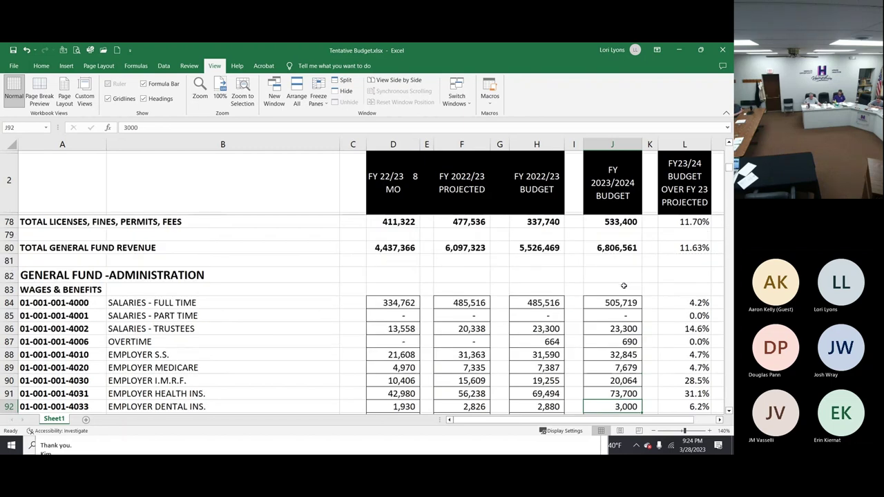
pyautogui.press('Down')
pyautogui.press('Down')
pyautogui.press('Down')
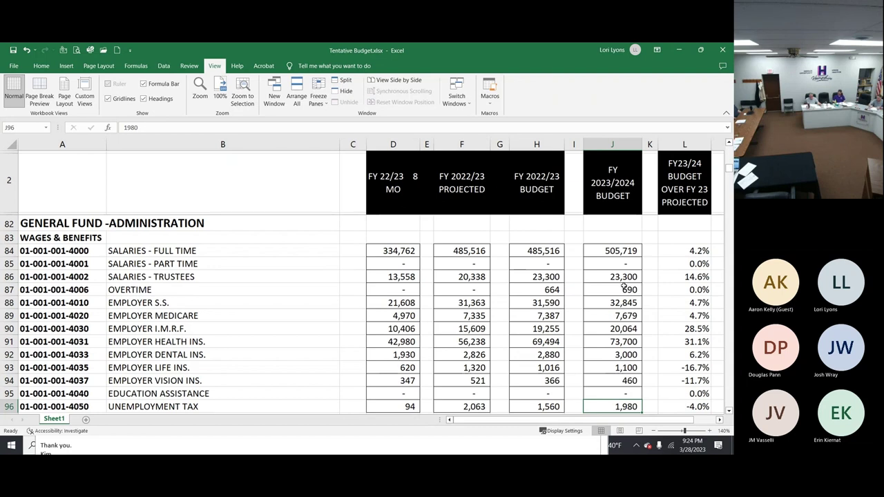
pyautogui.press('Down')
pyautogui.press('Down')
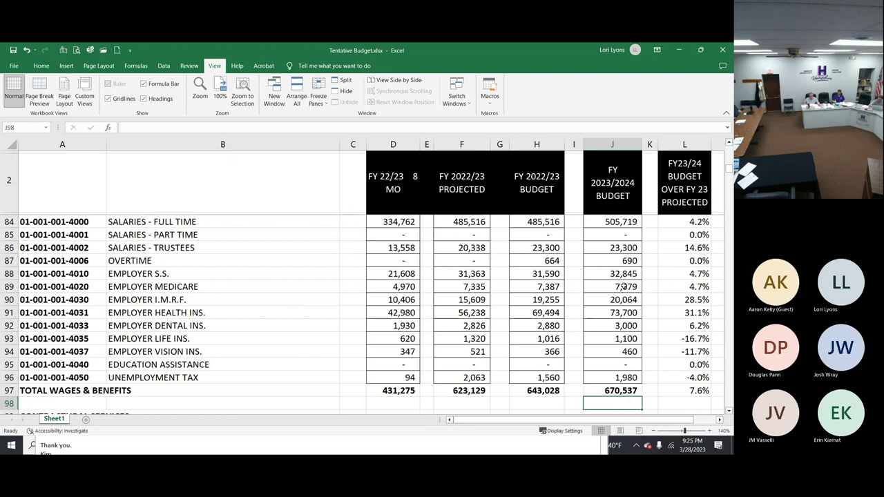
# Step: Return to the Licenses, Fines, Permits, Fees section and view the FY 2023/2024 budget formula for Building Permits
pyautogui.press('Up')
pyautogui.press('Up')
pyautogui.press('Up')
pyautogui.press('Up')
pyautogui.press('Up')
pyautogui.press('Up')
pyautogui.press('Up')
pyautogui.press('Up')
pyautogui.press('Up')
pyautogui.press('Up')
pyautogui.press('Up')
pyautogui.press('Up')
pyautogui.press('Up')
pyautogui.press('Up')
pyautogui.press('Up')
pyautogui.press('Up')
pyautogui.press('Up')
pyautogui.press('Up')
pyautogui.press('Up')
pyautogui.press('Up')
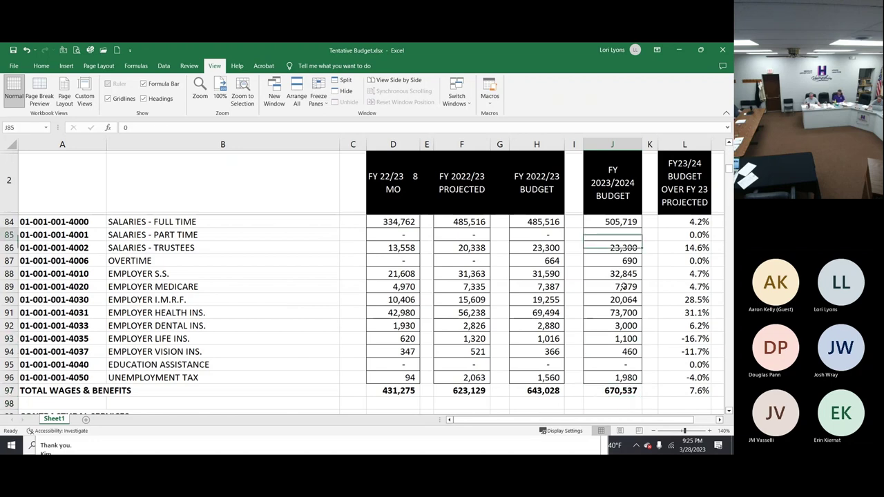
pyautogui.press('Up')
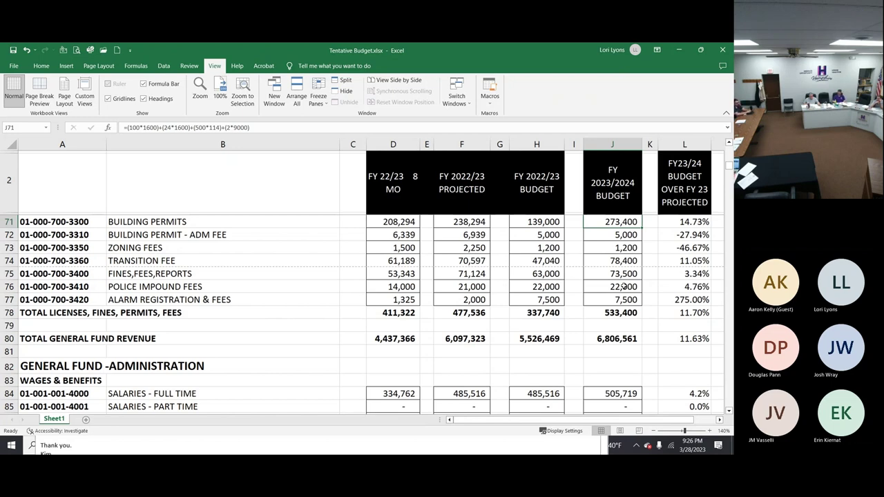
# Step: Look back over the Other Income lines in the FY 2023/2024 Budget column, up to Gain/Loss on Sale of FA/Equip
pyautogui.press('Up')
pyautogui.press('Up')
pyautogui.press('Up')
pyautogui.press('Up')
pyautogui.press('Up')
pyautogui.press('Up')
pyautogui.press('Up')
pyautogui.press('Up')
pyautogui.press('Up')
pyautogui.press('Up')
pyautogui.press('Up')
pyautogui.press('Up')
pyautogui.press('Up')
pyautogui.press('Up')
pyautogui.press('Up')
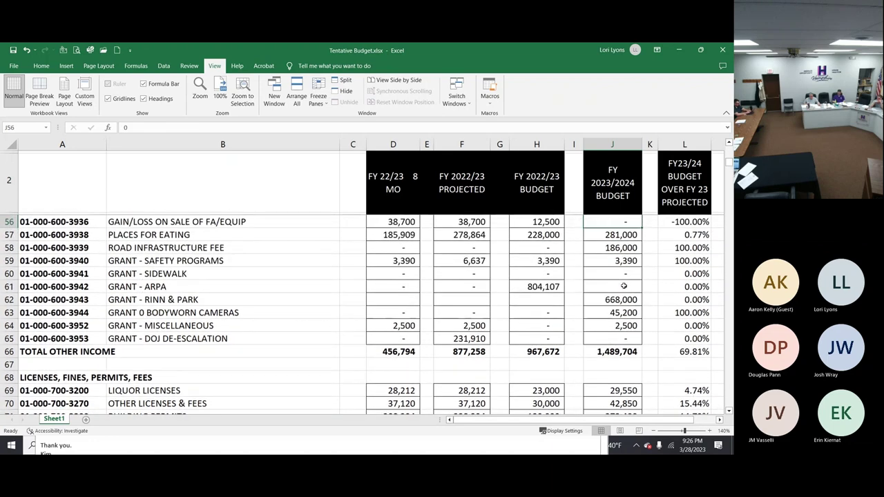
# Step: Go back down the FY 2023/2024 Budget column past Total General Fund Revenue to Administration's Employer Dental Ins. line
pyautogui.press('Down')
pyautogui.press('Down')
pyautogui.press('Down')
pyautogui.press('Down')
pyautogui.press('Down')
pyautogui.press('Down')
pyautogui.press('Down')
pyautogui.press('Down')
pyautogui.press('Down')
pyautogui.press('Down')
pyautogui.press('Down')
pyautogui.press('Down')
pyautogui.press('Down')
pyautogui.press('Down')
pyautogui.press('Down')
pyautogui.press('Down')
pyautogui.press('Down')
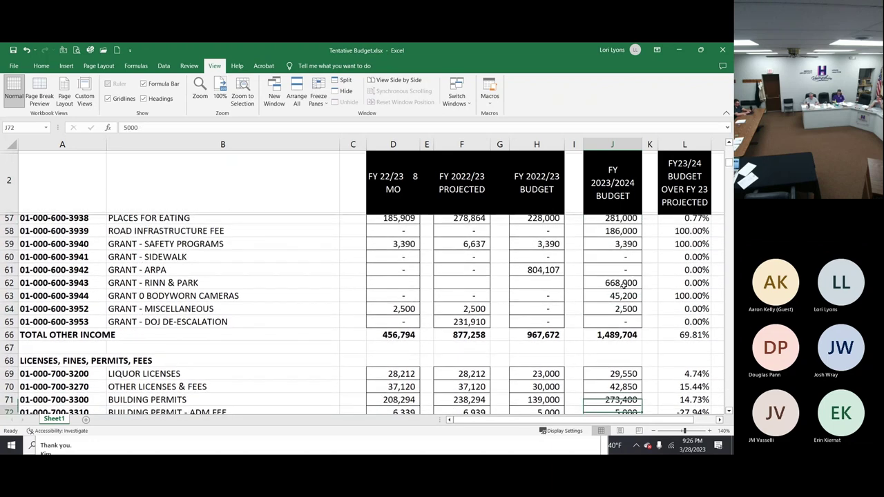
pyautogui.press('Down')
pyautogui.press('Down')
pyautogui.press('Down')
pyautogui.press('Down')
pyautogui.press('Down')
pyautogui.press('Down')
pyautogui.press('Down')
pyautogui.press('Down')
pyautogui.press('Down')
pyautogui.press('Down')
pyautogui.press('Down')
pyautogui.press('Down')
pyautogui.press('Down')
pyautogui.press('Down')
pyautogui.press('Down')
pyautogui.press('Down')
pyautogui.press('Down')
pyautogui.press('Down')
pyautogui.press('Down')
pyautogui.press('Down')
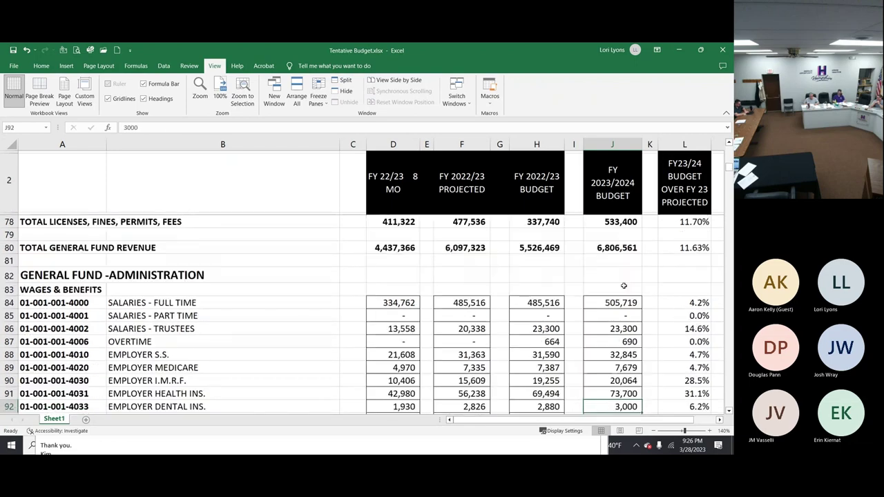
# Step: Examine the Administration Contractual Services lines in the FY 2023/2024 Budget column through Bldg Insp. Prop. Maint
pyautogui.press('Down')
pyautogui.press('Down')
pyautogui.press('Down')
pyautogui.press('Down')
pyautogui.press('Down')
pyautogui.press('Down')
pyautogui.press('Down')
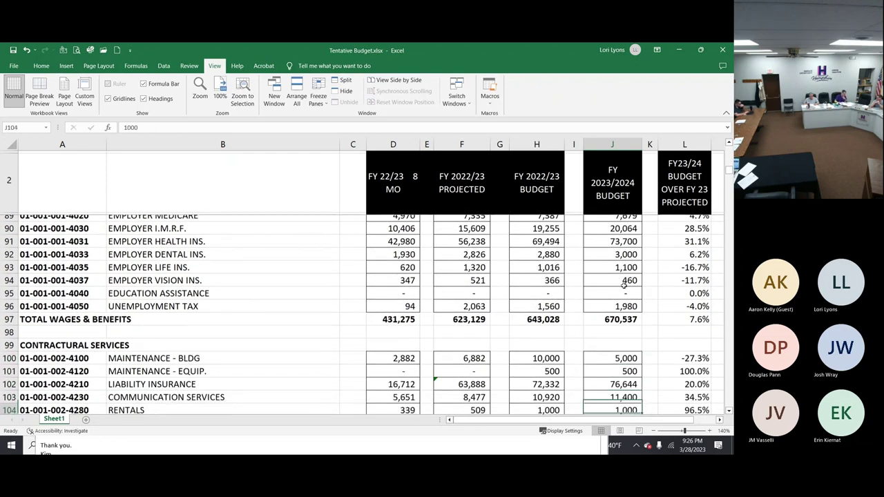
pyautogui.press('Down')
pyautogui.press('Down')
pyautogui.press('Down')
pyautogui.press('Down')
pyautogui.press('Down')
pyautogui.press('Down')
pyautogui.press('Down')
pyautogui.press('Down')
pyautogui.press('Down')
pyautogui.press('Down')
pyautogui.press('Down')
pyautogui.press('Down')
pyautogui.press('Down')
pyautogui.press('Down')
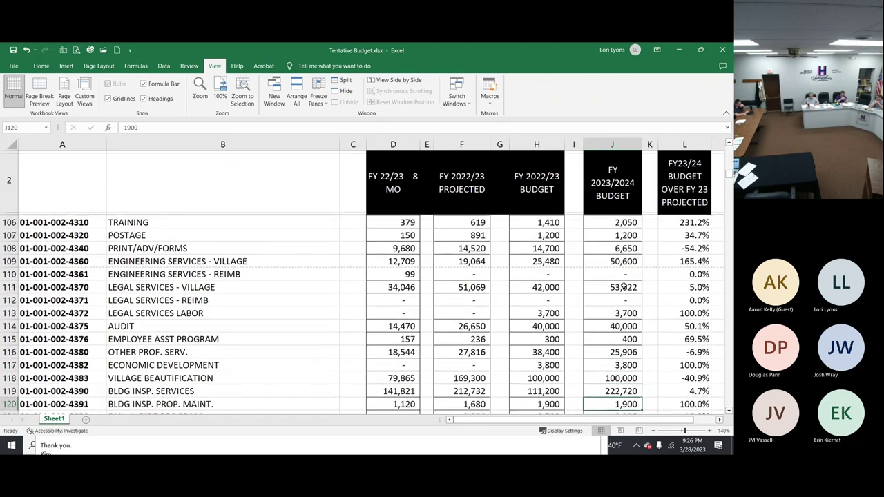
# Step: Review the remaining Administration Contractual Services lines and the Commodities section, stopping at Miscellaneous Expense in the FY 2023/2024 Budget column
pyautogui.press('Down')
pyautogui.press('Down')
pyautogui.press('Down')
pyautogui.press('Down')
pyautogui.press('Down')
pyautogui.press('Down')
pyautogui.press('Down')
pyautogui.press('Down')
pyautogui.press('Down')
pyautogui.press('Down')
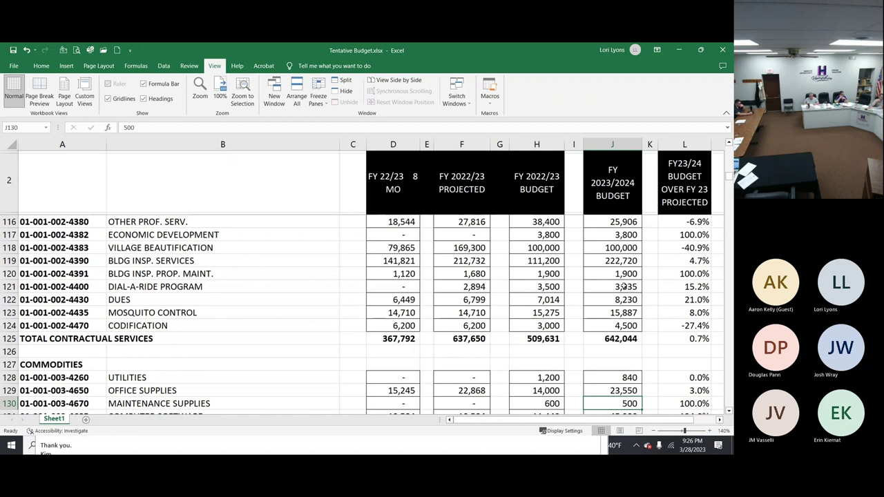
pyautogui.press('Down')
pyautogui.press('Down')
pyautogui.press('Down')
pyautogui.press('Down')
pyautogui.press('Down')
pyautogui.press('Down')
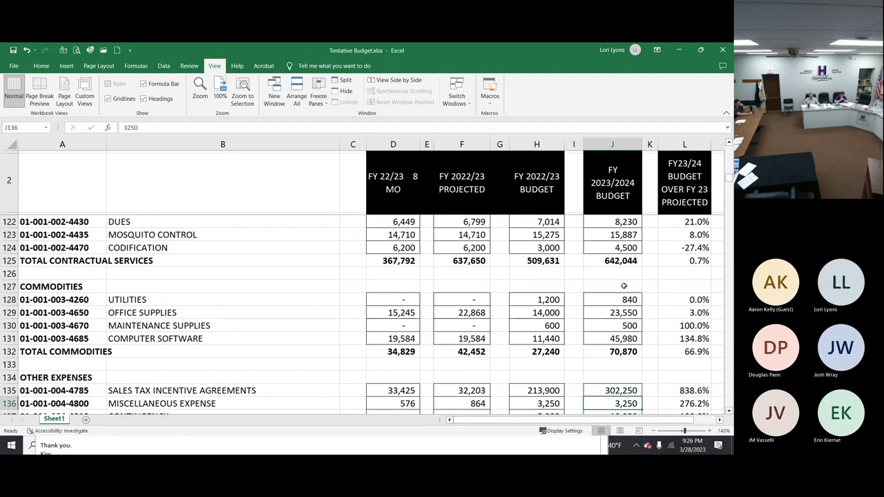
# Step: Examine Administration's Other Expenses and Capital Outlay lines in the FY 2023/2024 Budget column, ending at Total Administration
pyautogui.press('Down')
pyautogui.press('Down')
pyautogui.press('Down')
pyautogui.press('Down')
pyautogui.press('Down')
pyautogui.press('Down')
pyautogui.press('Down')
pyautogui.press('Down')
pyautogui.press('Down')
pyautogui.press('Down')
pyautogui.press('Down')
pyautogui.press('Down')
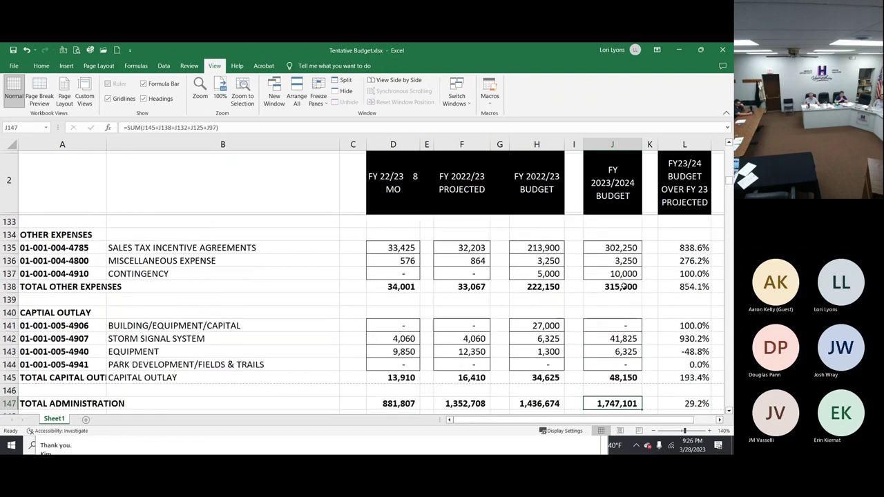
# Step: Move on to the Police Wages & Benefits lines and select the entire Salaries - Part Time row
pyautogui.press('Down')
pyautogui.press('Down')
pyautogui.press('Down')
pyautogui.press('Down')
pyautogui.press('Down')
pyautogui.press('Down')
pyautogui.press('Down')
pyautogui.press('Down')
pyautogui.press('Down')
pyautogui.press('Down')
pyautogui.press('Down')
pyautogui.press('Down')
pyautogui.press('Down')
pyautogui.press('Down')
pyautogui.press('Down')
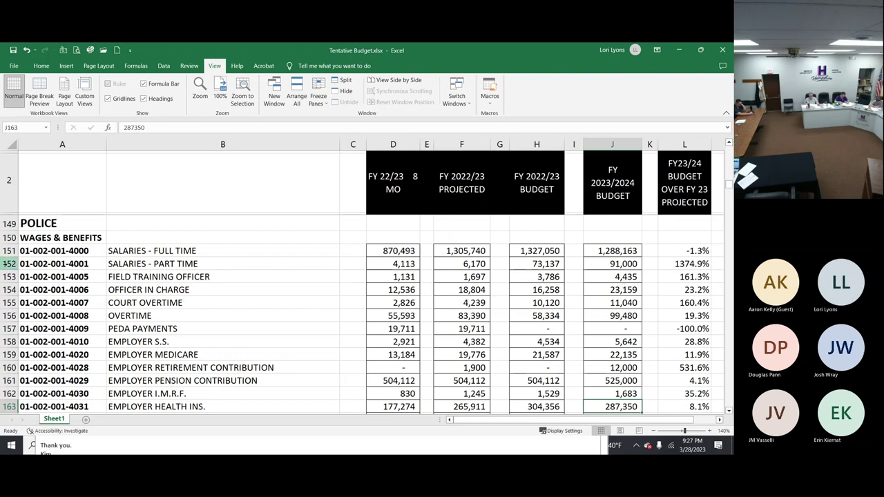
pyautogui.click(7, 264)
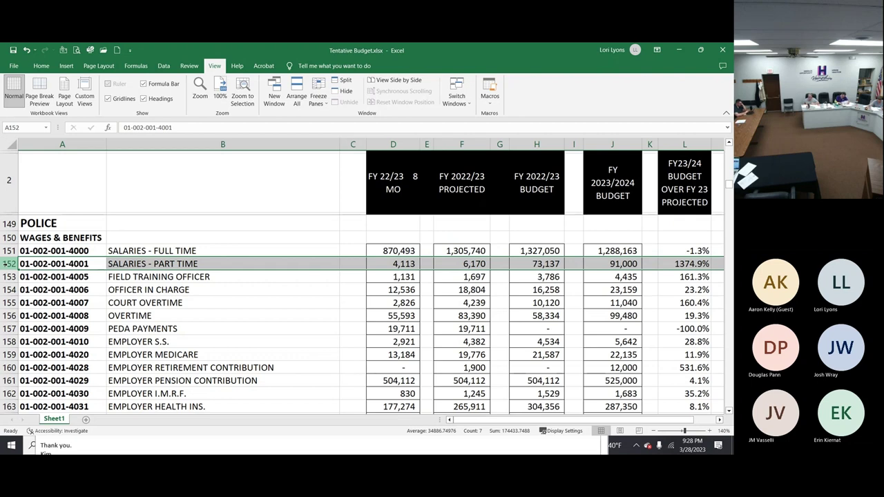
# Step: Review the rest of Police Wages & Benefits through its total and the first Contractual Services lines, down to Maintenance - Equip
pyautogui.press('Down')
pyautogui.press('Down')
pyautogui.press('Down')
pyautogui.press('Down')
pyautogui.press('Down')
pyautogui.press('Down')
pyautogui.press('Down')
pyautogui.press('Down')
pyautogui.press('Down')
pyautogui.press('Down')
pyautogui.press('Down')
pyautogui.press('Down')
pyautogui.press('Down')
pyautogui.press('Down')
pyautogui.press('Down')
pyautogui.press('Down')
pyautogui.press('Down')
pyautogui.press('Down')
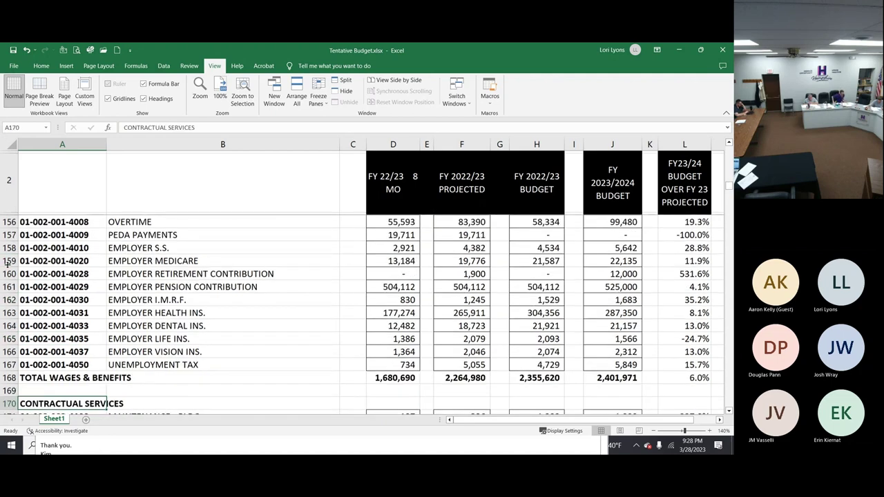
pyautogui.press('Down')
pyautogui.press('Down')
pyautogui.press('Down')
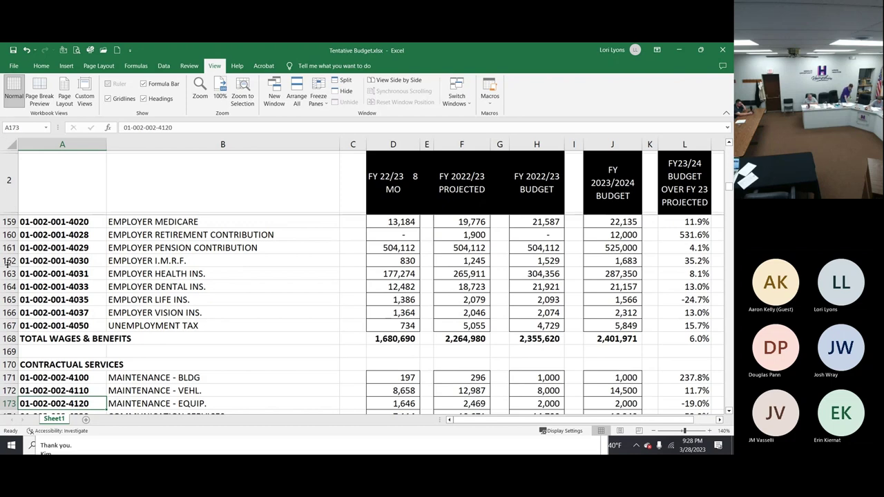
# Step: Review the Police Contractual Services lines from Communication Services through Postage
pyautogui.press('Down')
pyautogui.press('Down')
pyautogui.press('Down')
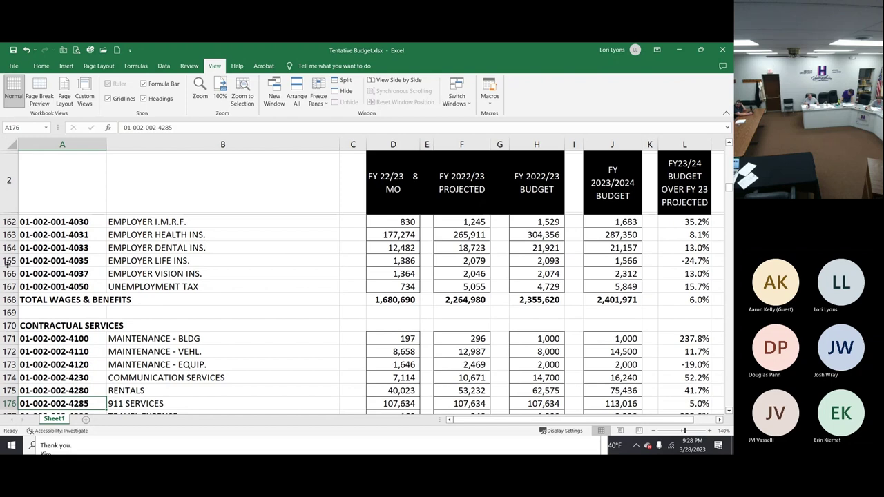
pyautogui.press('Down')
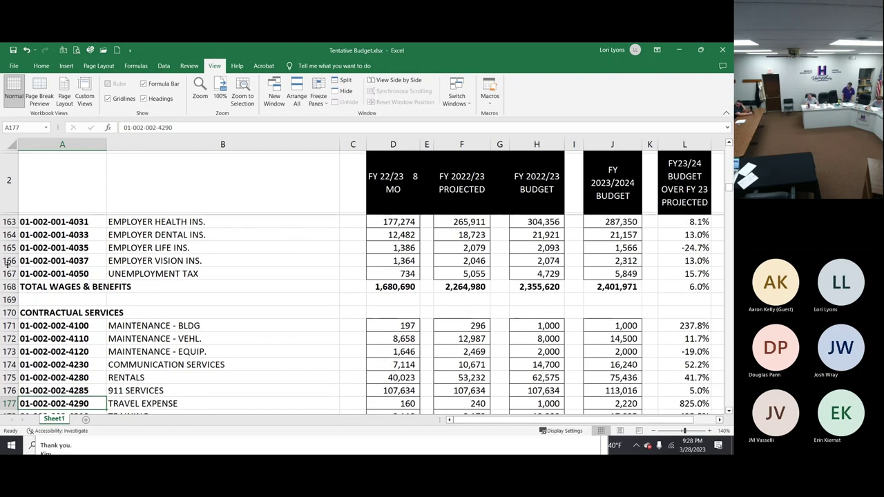
pyautogui.press('Down')
pyautogui.press('Down')
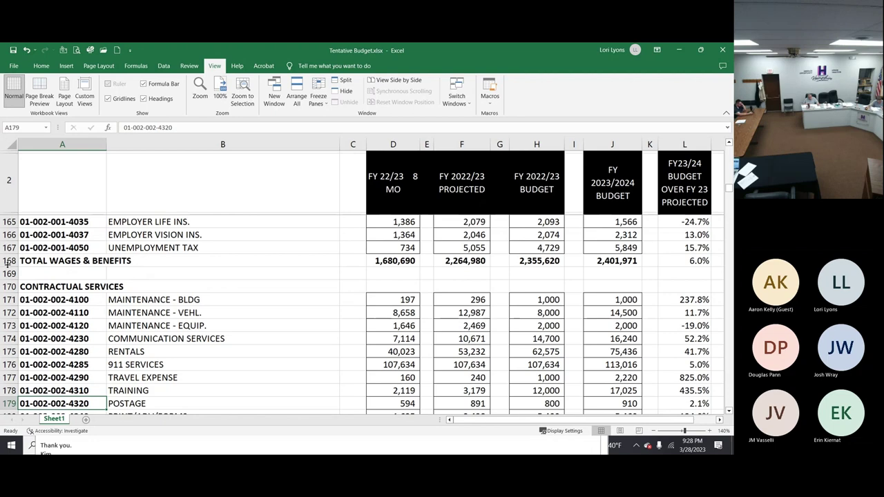
# Step: Go through the remaining Police Contractual Services lines and their total, and the Police Commodities lines down to Uniforms
pyautogui.press('Down')
pyautogui.press('Down')
pyautogui.press('Down')
pyautogui.press('Down')
pyautogui.press('Down')
pyautogui.press('Down')
pyautogui.press('Down')
pyautogui.press('Down')
pyautogui.press('Down')
pyautogui.press('Down')
pyautogui.press('Down')
pyautogui.press('Down')
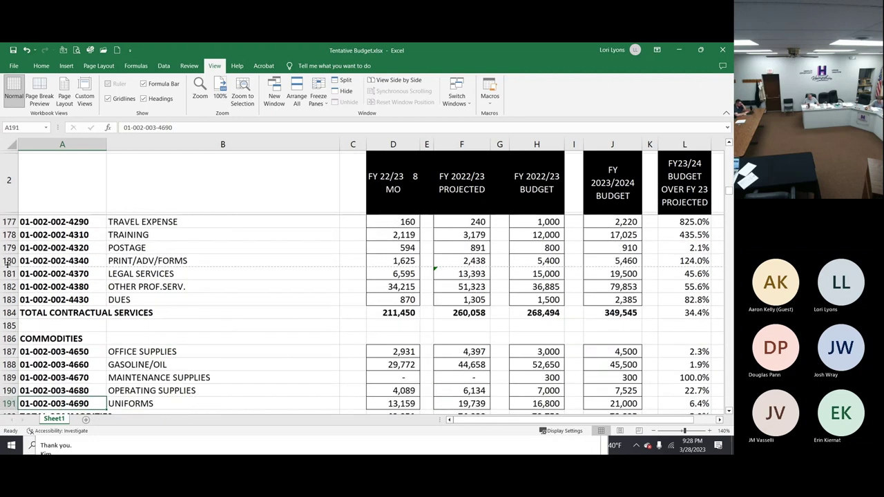
# Step: Look over the rest of the Police section through Total Police and the first Streets Wages & Benefits lines, down to Employer Health Ins
pyautogui.press('Down')
pyautogui.press('Down')
pyautogui.press('Down')
pyautogui.press('Down')
pyautogui.press('Down')
pyautogui.press('Down')
pyautogui.press('Down')
pyautogui.press('Down')
pyautogui.press('Down')
pyautogui.press('Down')
pyautogui.press('Down')
pyautogui.press('Down')
pyautogui.press('Down')
pyautogui.press('Down')
pyautogui.press('Down')
pyautogui.press('Down')
pyautogui.press('Down')
pyautogui.press('Down')
pyautogui.press('Down')
pyautogui.press('Down')
pyautogui.press('Down')
pyautogui.press('Down')
pyautogui.press('Down')
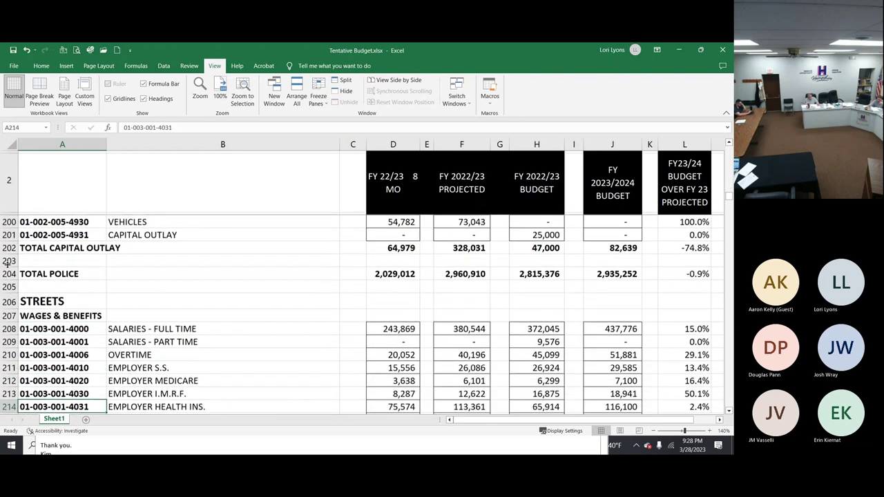
# Step: Review the Streets Wages & Benefits total and first Contractual Services lines, and select the FY 2023/2024 budget for Maintenance - Sidewalks
pyautogui.press('Down')
pyautogui.press('Down')
pyautogui.press('Down')
pyautogui.press('Down')
pyautogui.press('Down')
pyautogui.press('Down')
pyautogui.press('Down')
pyautogui.press('Down')
pyautogui.press('Down')
pyautogui.press('Down')
pyautogui.press('Down')
pyautogui.press('Down')
pyautogui.press('Down')
pyautogui.press('Down')
pyautogui.press('Down')
pyautogui.press('Down')
pyautogui.press('Down')
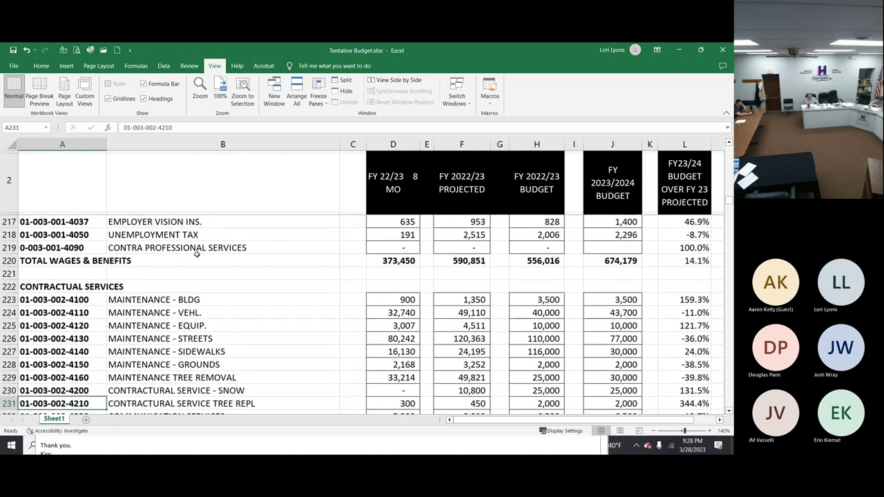
pyautogui.click(615, 351)
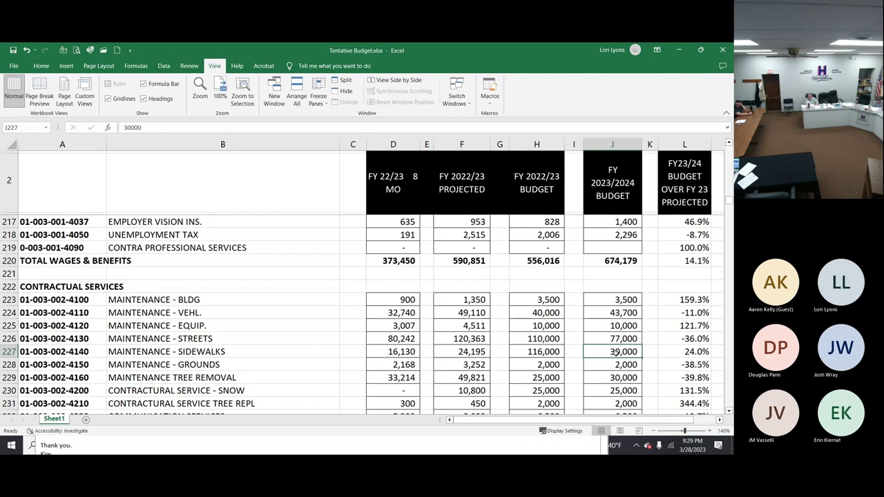
# Step: Review the remaining Streets Contractual Services lines and the Commodities section through Total Commodities in the FY 2023/2024 Budget column
pyautogui.press('Down')
pyautogui.press('Down')
pyautogui.press('Down')
pyautogui.press('Down')
pyautogui.press('Down')
pyautogui.press('Down')
pyautogui.press('Down')
pyautogui.press('Down')
pyautogui.press('Down')
pyautogui.press('Down')
pyautogui.press('Down')
pyautogui.press('Down')
pyautogui.press('Down')
pyautogui.press('Down')
pyautogui.press('Down')
pyautogui.press('Down')
pyautogui.press('Down')
pyautogui.press('Down')
pyautogui.press('Down')
pyautogui.press('Down')
pyautogui.press('Down')
pyautogui.press('Down')
pyautogui.press('Down')
pyautogui.press('Down')
pyautogui.press('Down')
pyautogui.press('Down')
pyautogui.press('Down')
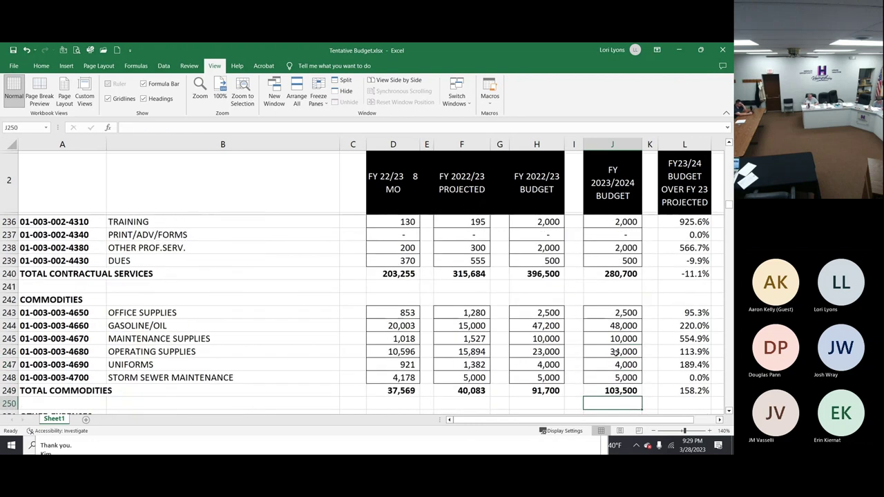
# Step: Continue down the FY 2023/2024 Budget column past Streets to the 01-006 accounts, ending at their Total Commodities after Testing and Legal Services
pyautogui.press('Down')
pyautogui.press('Down')
pyautogui.press('Down')
pyautogui.press('Down')
pyautogui.press('Down')
pyautogui.press('Down')
pyautogui.press('Down')
pyautogui.press('Down')
pyautogui.press('Down')
pyautogui.press('Down')
pyautogui.press('Down')
pyautogui.press('Down')
pyautogui.press('Down')
pyautogui.press('Down')
pyautogui.press('Down')
pyautogui.press('Down')
pyautogui.press('Down')
pyautogui.press('Down')
pyautogui.press('Down')
pyautogui.press('Down')
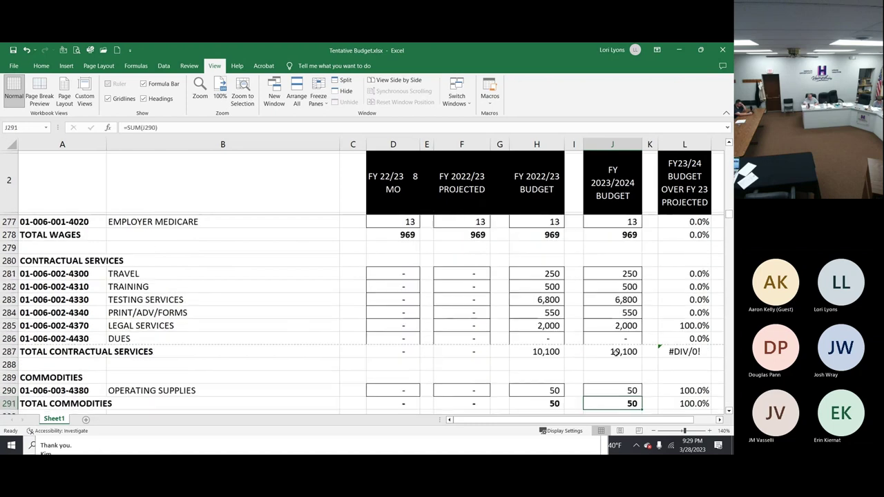
# Step: Move on past the Promotions Committee total to the General Fund summary lines in the FY 2023/2024 Budget column
pyautogui.press('Down')
pyautogui.press('Down')
pyautogui.press('Down')
pyautogui.press('Up')
pyautogui.press('Up')
pyautogui.press('Up')
pyautogui.press('Up')
pyautogui.press('Up')
pyautogui.press('Down')
pyautogui.press('Down')
pyautogui.press('Down')
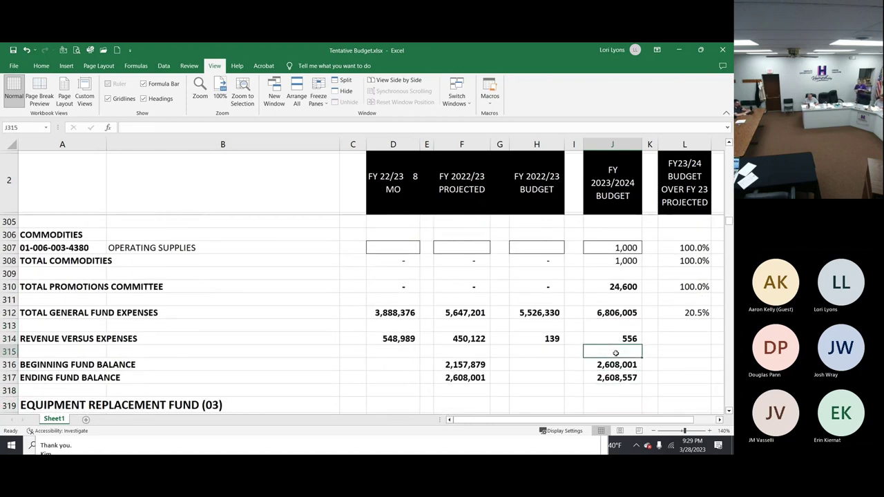
# Step: Examine the General Fund's FY 2023/2024 Revenue Versus Expenses, and its beginning and ending fund balances for FY 2022/23 Projected
pyautogui.press('Up')
pyautogui.press('Up')
pyautogui.press('Up')
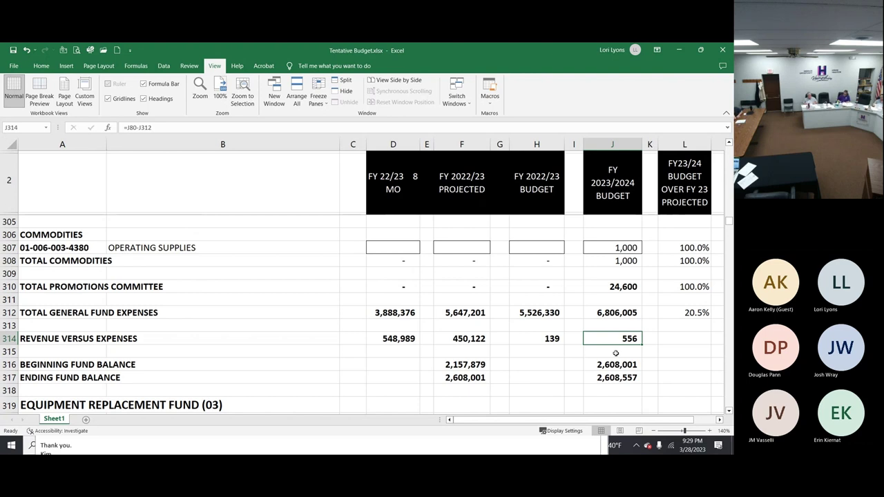
pyautogui.click(450, 363)
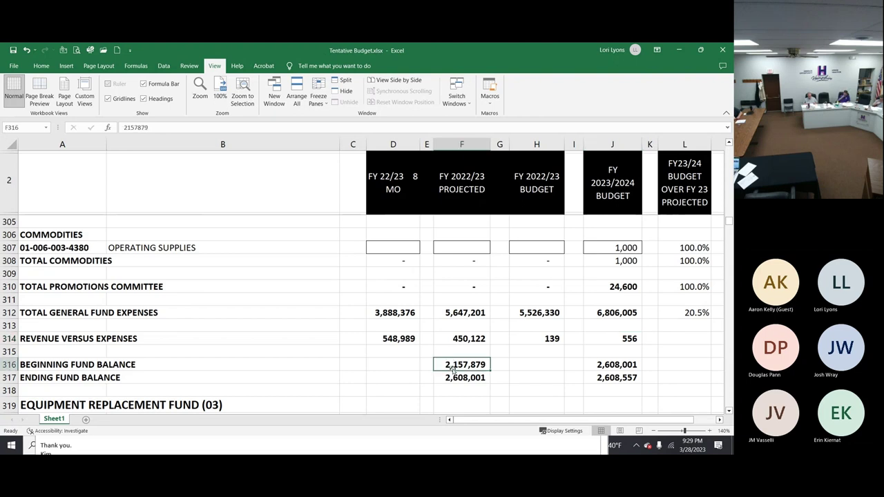
pyautogui.click(452, 376)
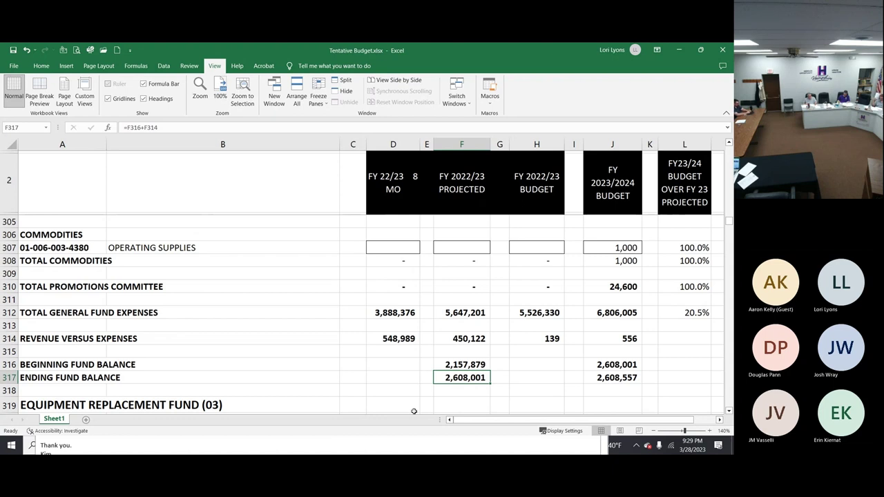
# Step: Review the Equipment Replacement Fund (03) revenues and expenses in the FY 2022/23 Projected column
pyautogui.press('Down')
pyautogui.press('Down')
pyautogui.press('Down')
pyautogui.press('Down')
pyautogui.press('Down')
pyautogui.press('Down')
pyautogui.press('Down')
pyautogui.press('Down')
pyautogui.press('Down')
pyautogui.press('Down')
pyautogui.press('Down')
pyautogui.press('Down')
pyautogui.press('Down')
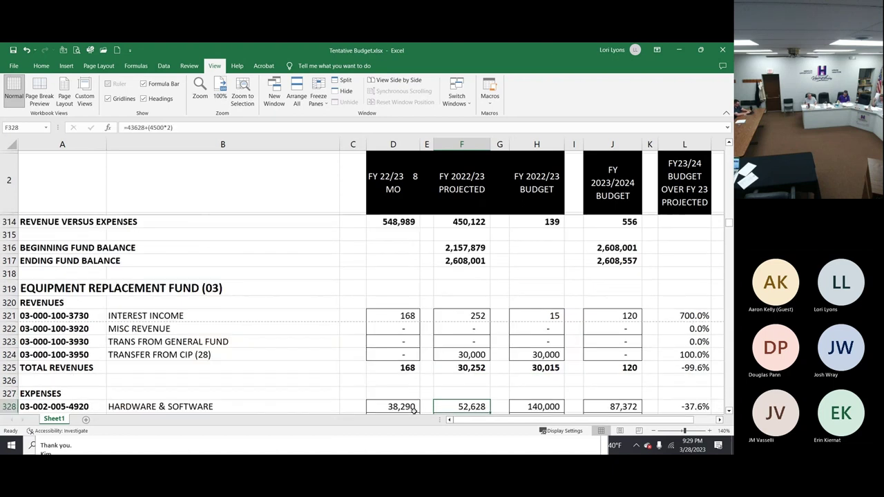
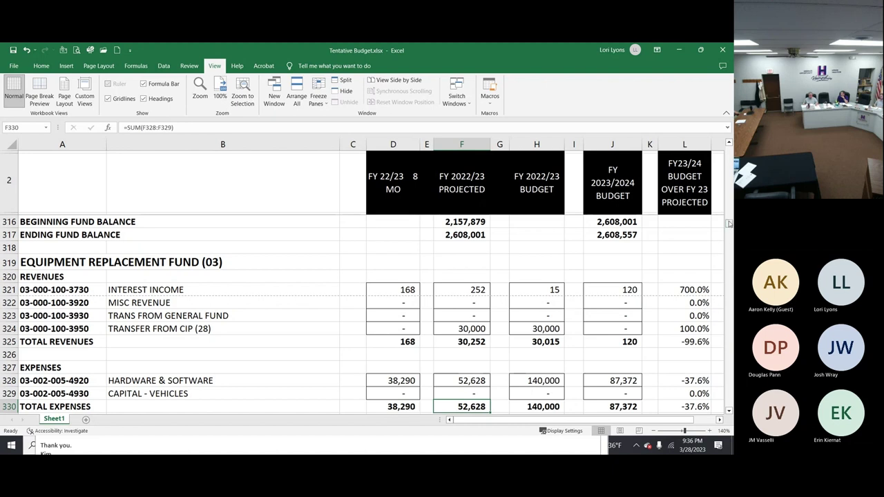
# Step: Jump far down the budget to the Transportation Policy Fund (64) and bring its heading, revenue and first expense lines into view
pyautogui.moveTo(728, 225); pyautogui.dragTo(728, 386)
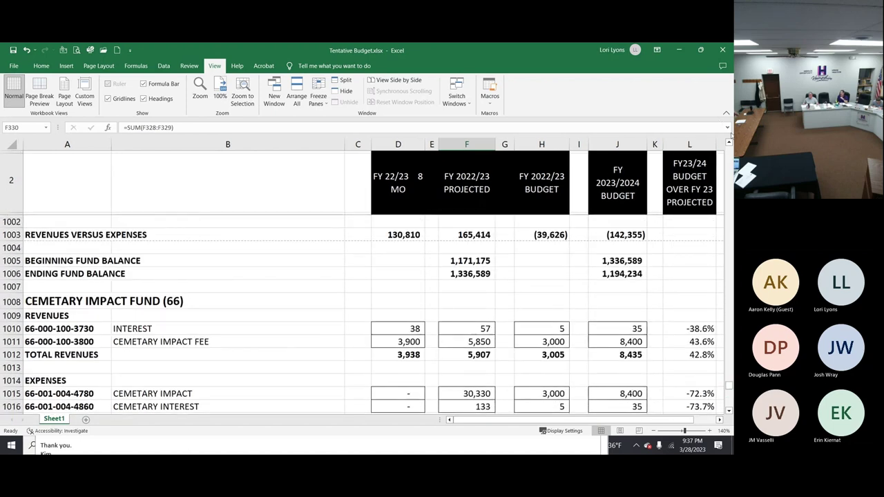
pyautogui.click(729, 143)
pyautogui.click(729, 142)
pyautogui.click(729, 143)
pyautogui.click(729, 143)
pyautogui.click(729, 142)
pyautogui.click(729, 142)
pyautogui.click(728, 143)
pyautogui.click(728, 143)
pyautogui.click(729, 143)
pyautogui.click(728, 142)
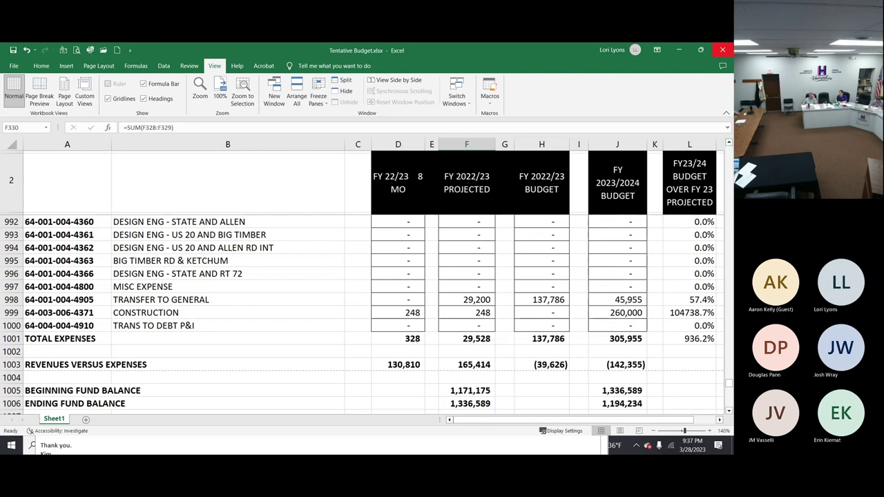
pyautogui.click(728, 142)
pyautogui.click(729, 142)
pyautogui.click(729, 142)
pyautogui.click(729, 142)
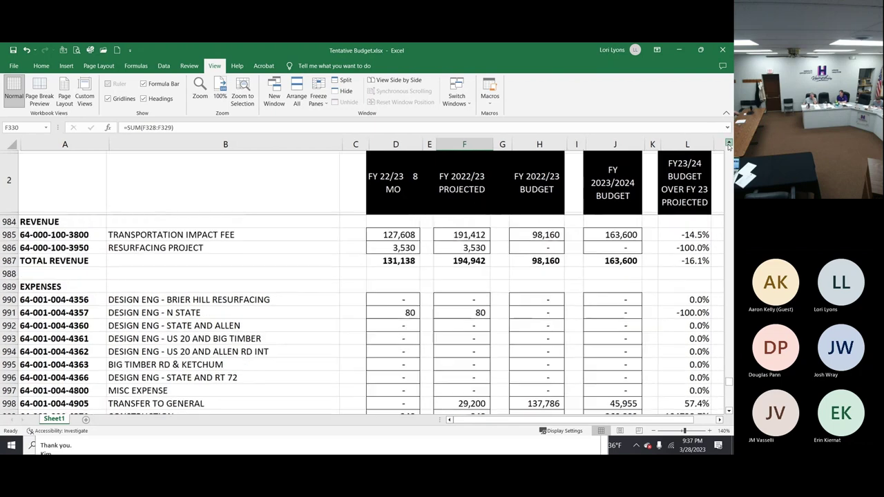
pyautogui.click(728, 142)
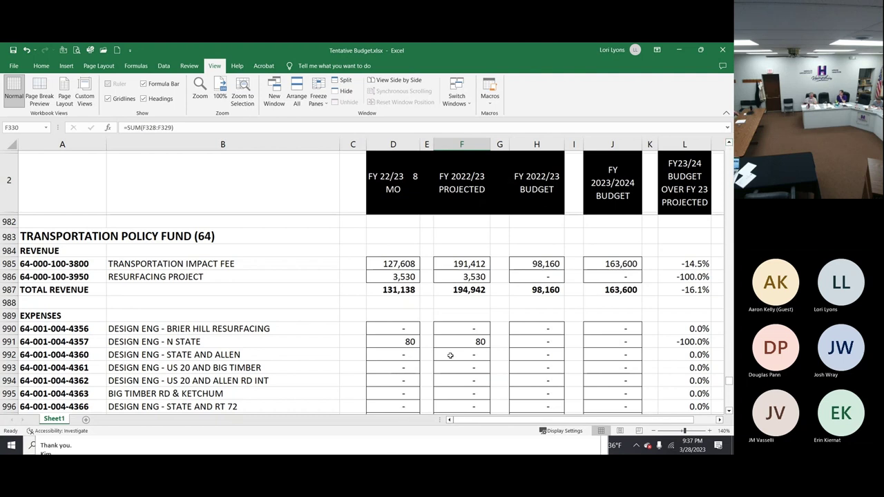
# Step: Bring the 2023 Water Sewer Survey e-mail window to the front and close it to uncover the taskbar
pyautogui.click(503, 364)
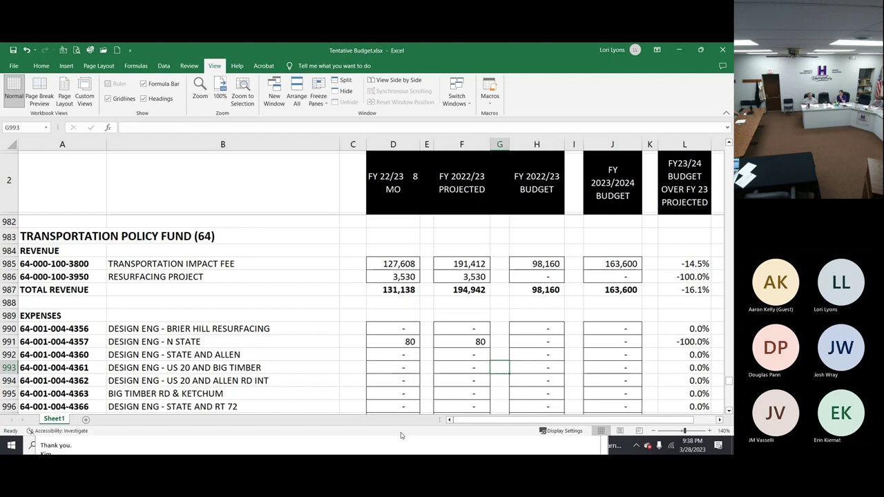
pyautogui.click(335, 445)
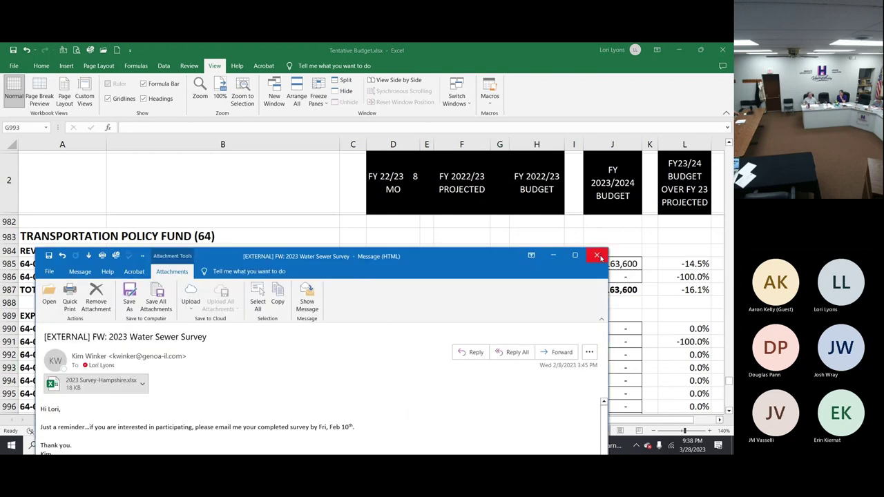
pyautogui.click(597, 256)
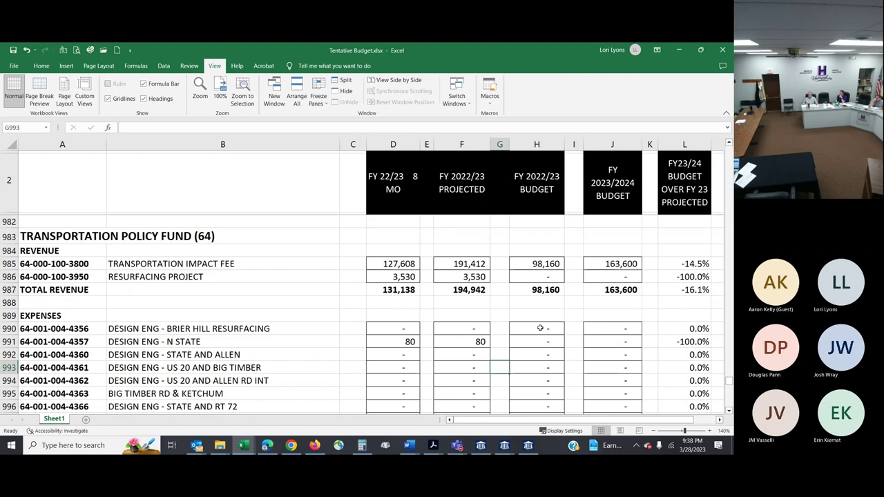
# Step: Review the Transportation Policy Fund expense lines down to Transfer to General
pyautogui.press('Down')
pyautogui.press('Down')
pyautogui.press('Down')
pyautogui.press('Down')
pyautogui.press('Down')
pyautogui.press('Down')
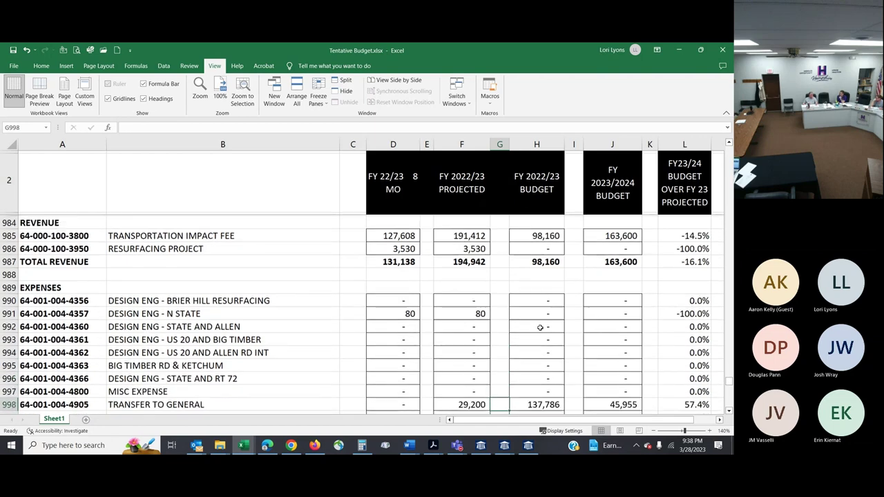
# Step: Review the remaining Transportation Policy Fund lines, from Construction through Total Expenses and Revenues Versus Expenses to the Ending Fund Balance
pyautogui.press('Down')
pyautogui.press('Down')
pyautogui.press('Down')
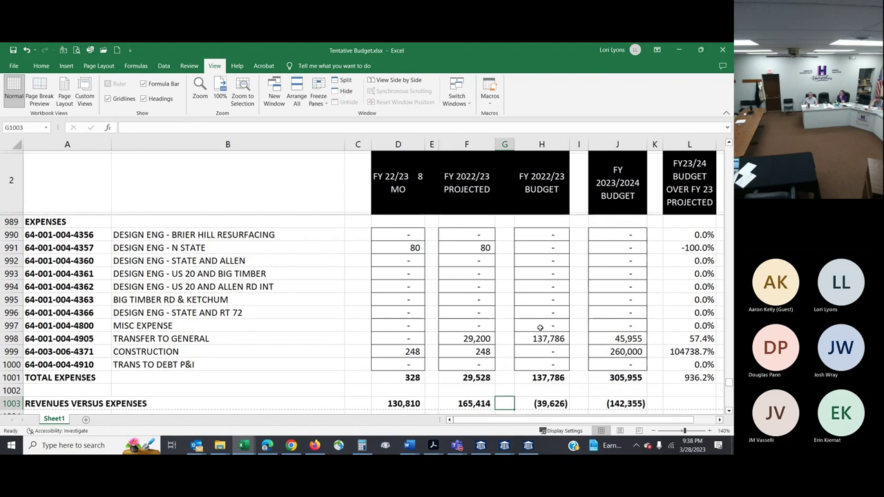
pyautogui.press('Down')
pyautogui.press('Down')
pyautogui.press('Down')
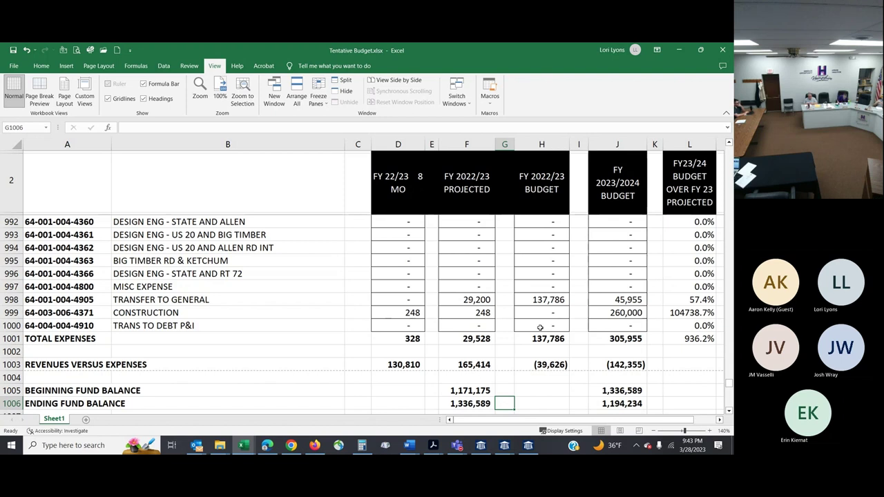
# Step: Switch to the Budget Committee Meeting window in Microsoft Teams and stop sharing the screen
pyautogui.click(458, 446)
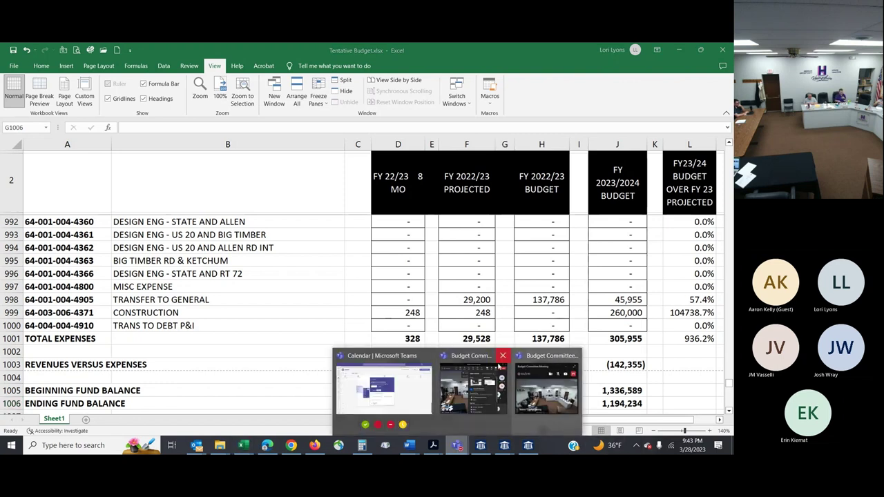
pyautogui.click(487, 359)
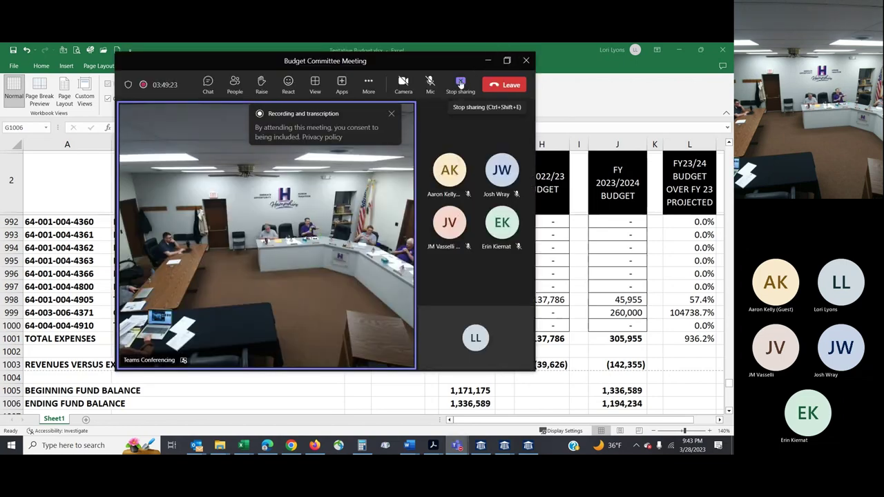
pyautogui.click(461, 83)
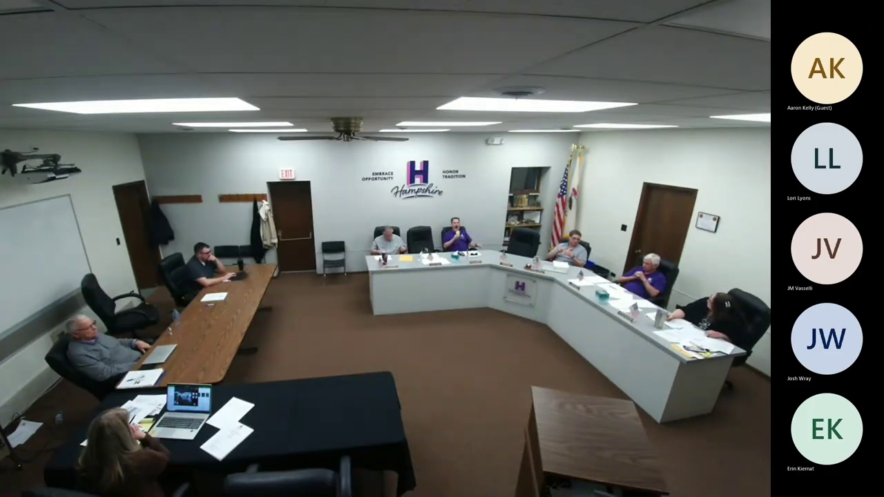